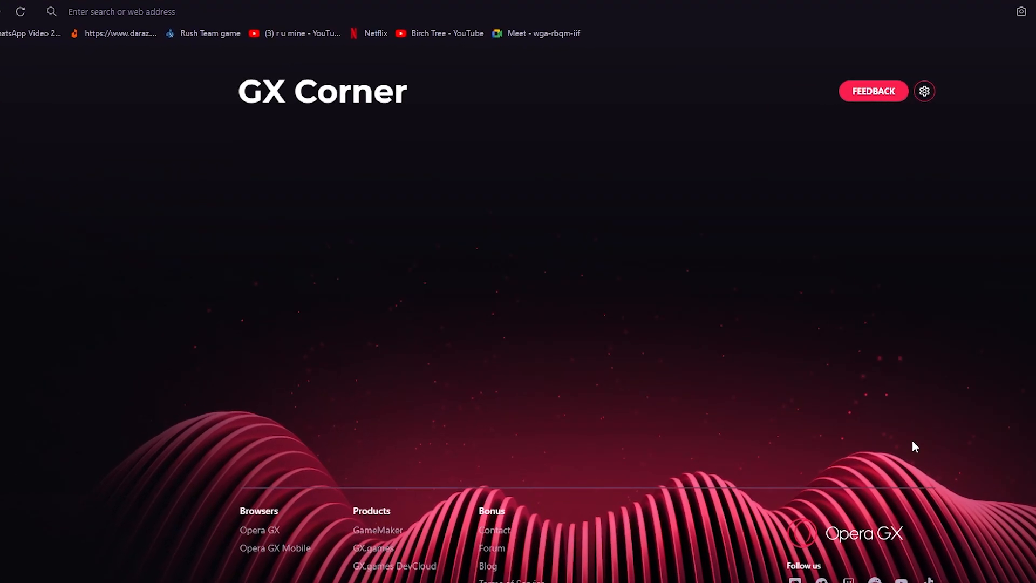
Search the web for "shopify" and open the official Shopify website
left_click(657, 18)
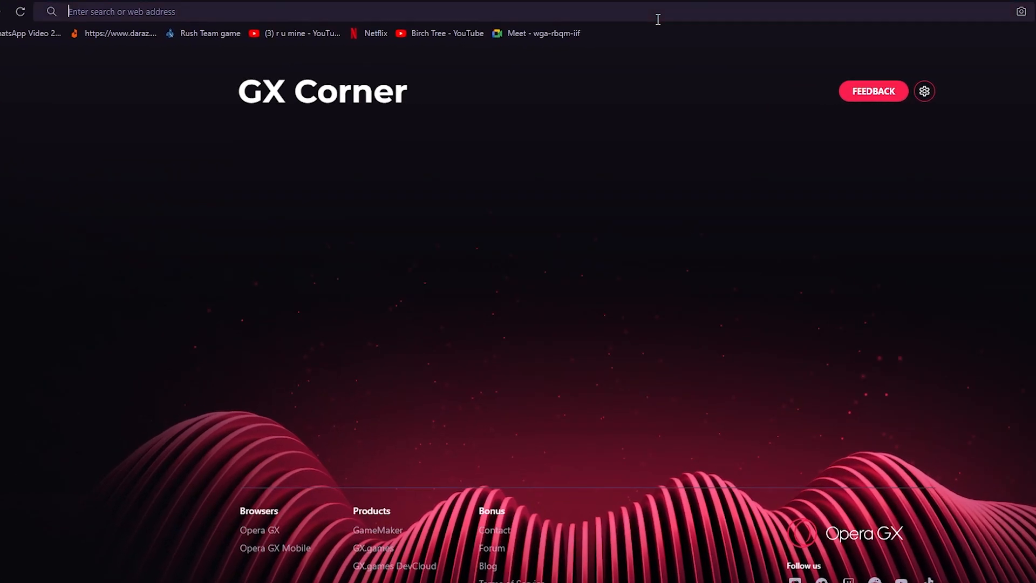
type("shopify")
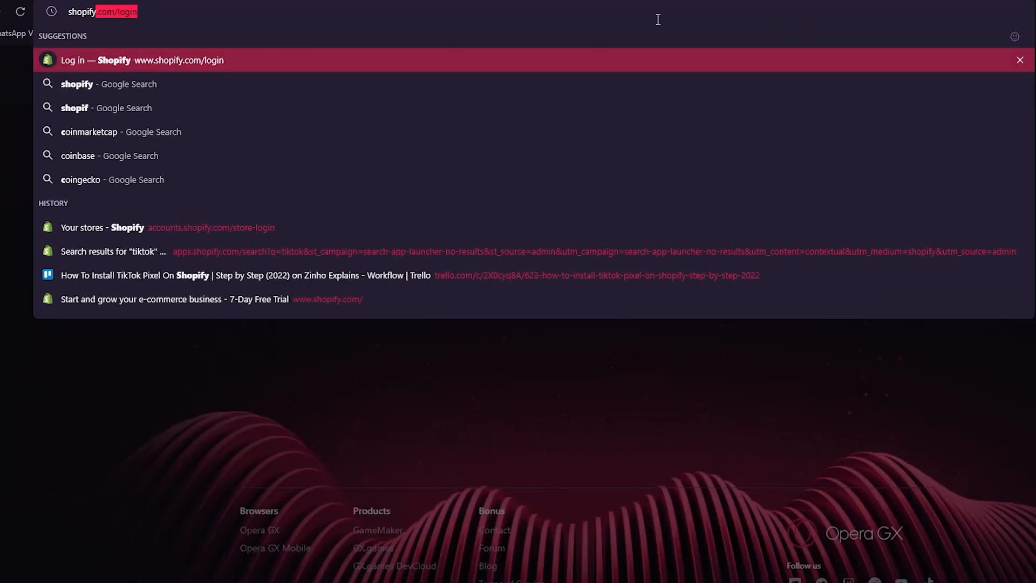
key("Delete")
key("Escape")
key("Return")
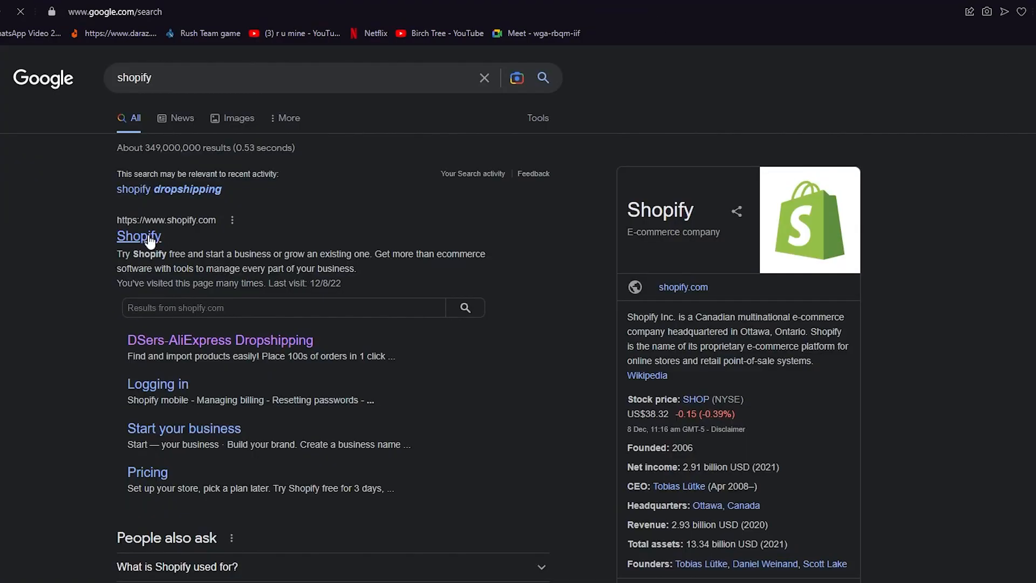
left_click(150, 241)
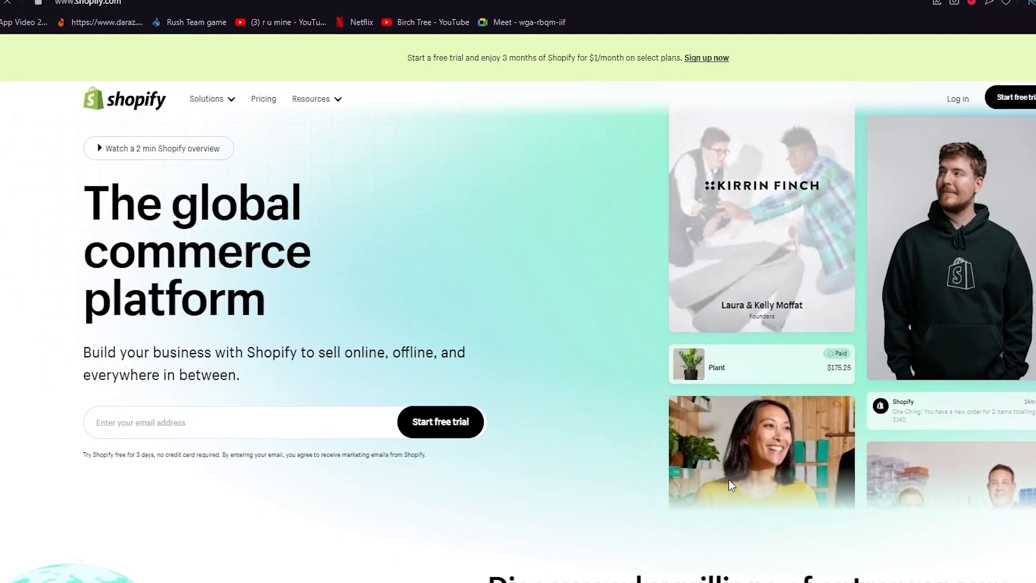
scroll(730, 480, "down", 5)
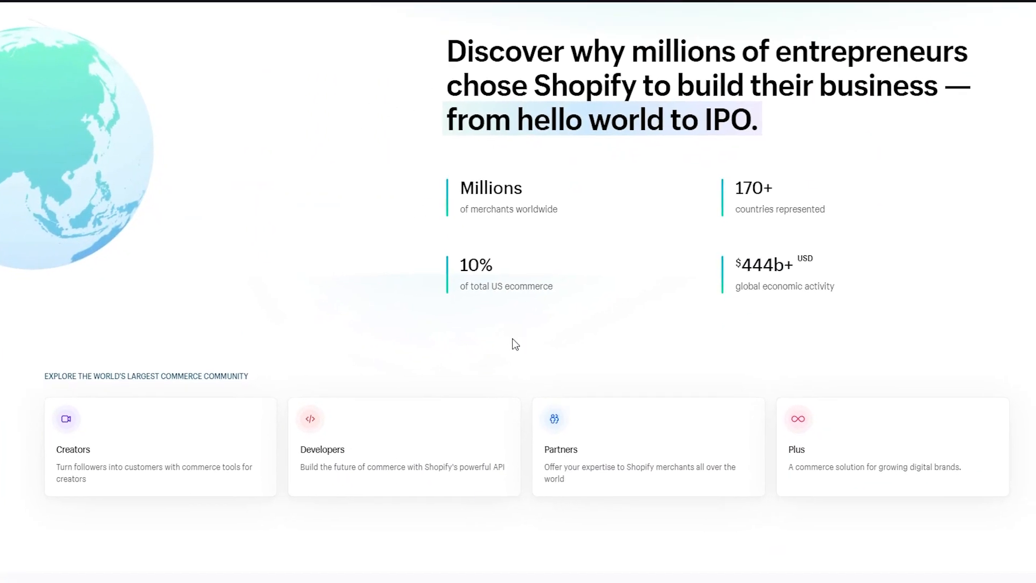
scroll(512, 339, "down", 7)
scroll(509, 235, "down", 15)
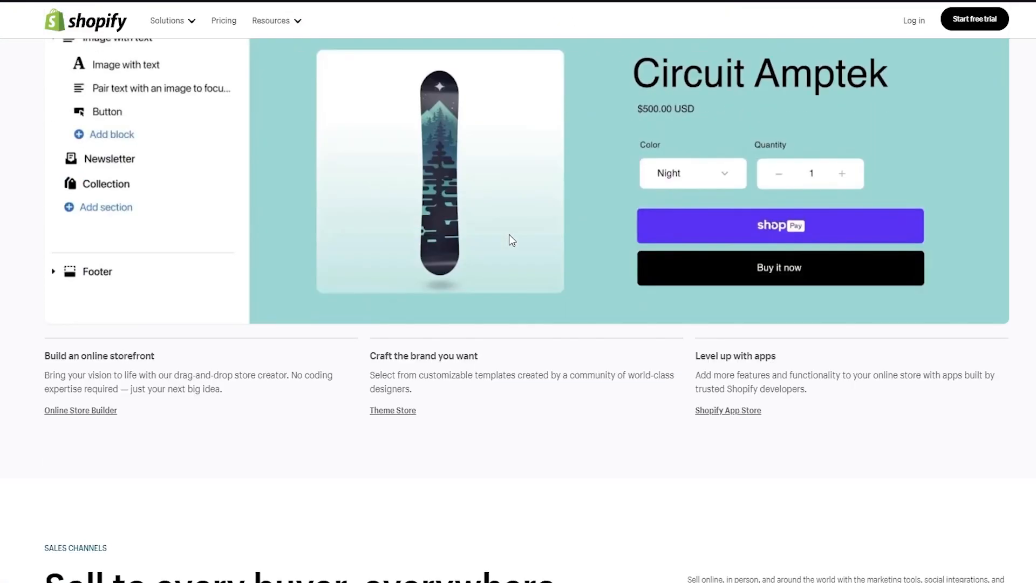
scroll(509, 234, "up", 20)
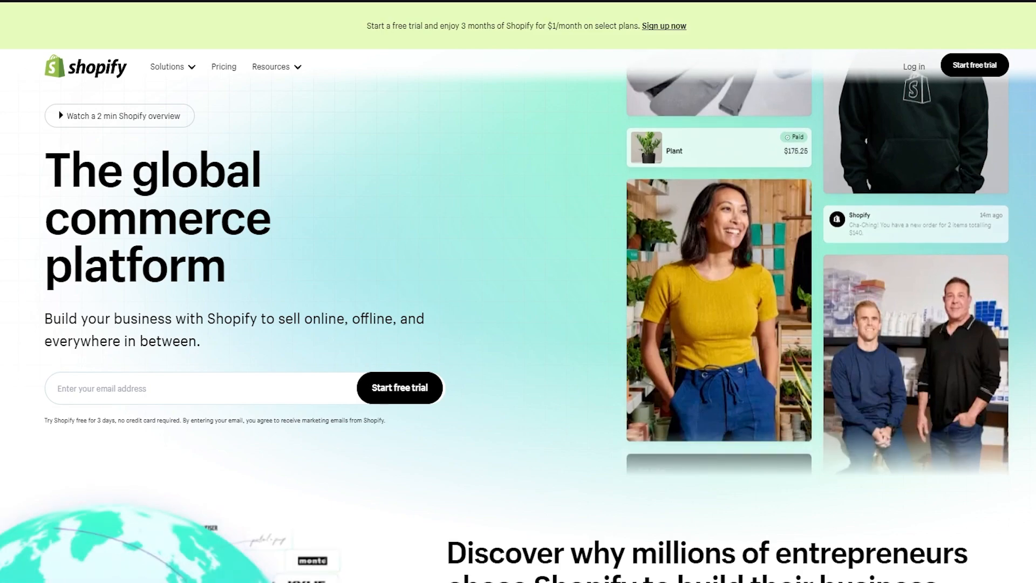
scroll(391, 103, "down", 1)
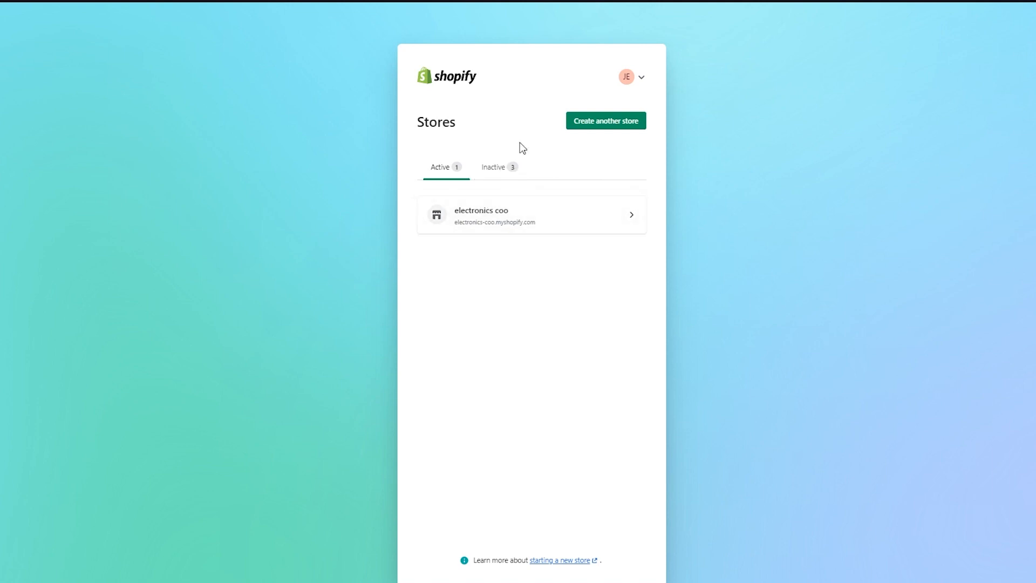
left_click(647, 93)
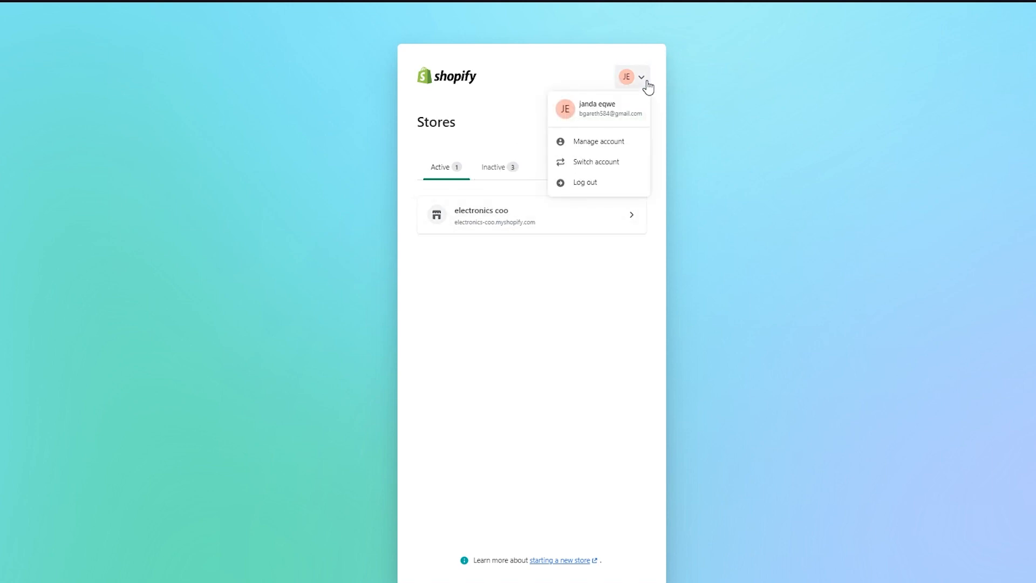
left_click(647, 93)
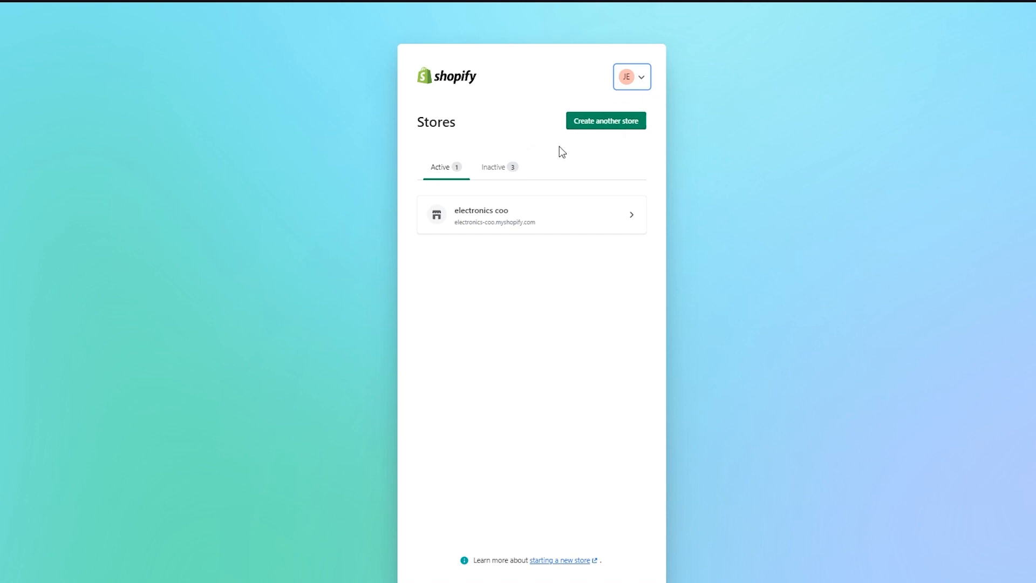
Create another store named "slideshowasdasd" in the Shopify account
left_click(612, 124)
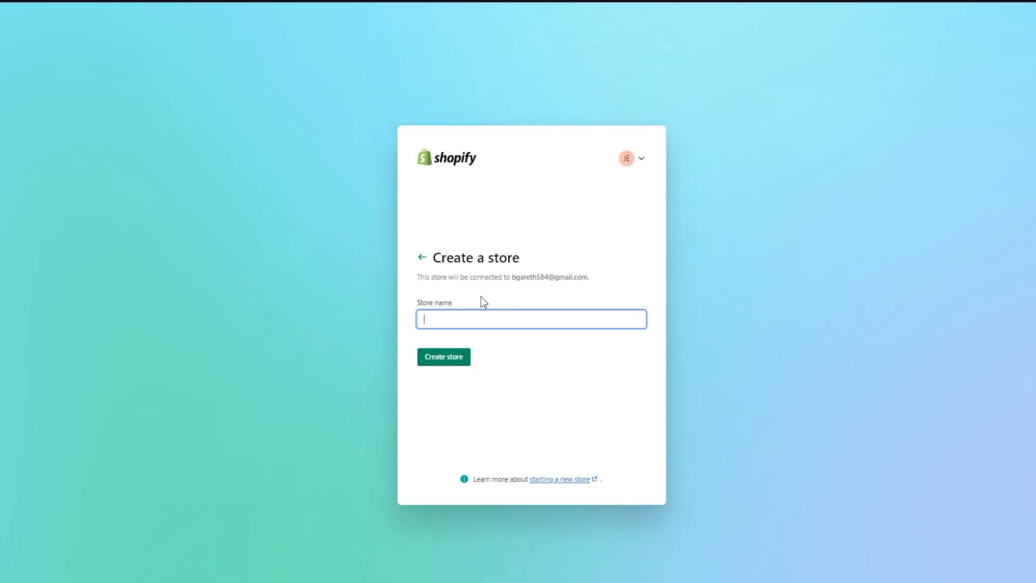
type("slideshowasdasd")
left_click(442, 357)
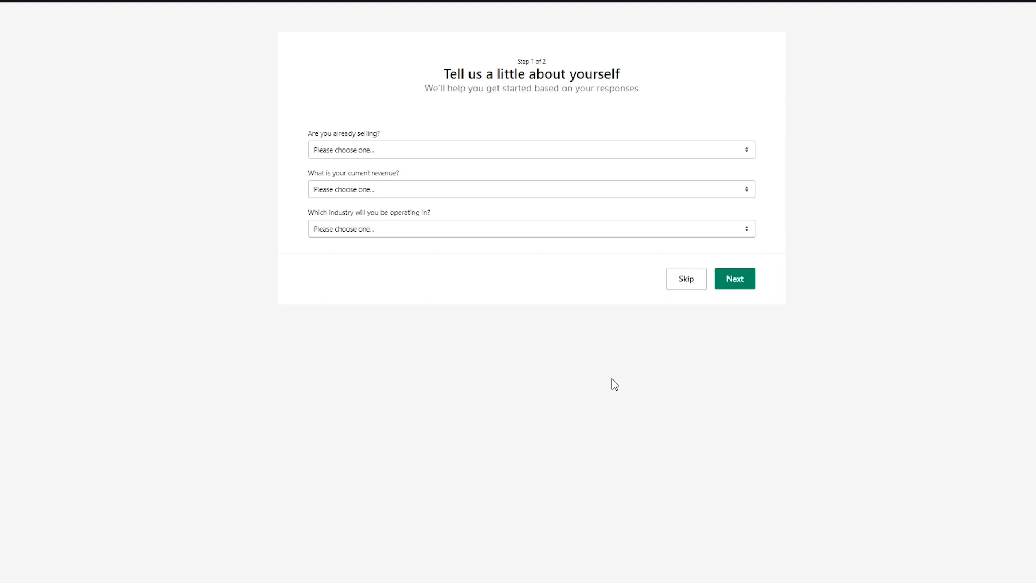
Answer the store questionnaire with "I'm just playing around", revenue Rs5,000 PKR to Rs50,000 PKR and industry Painting, and submit it
left_click(545, 156)
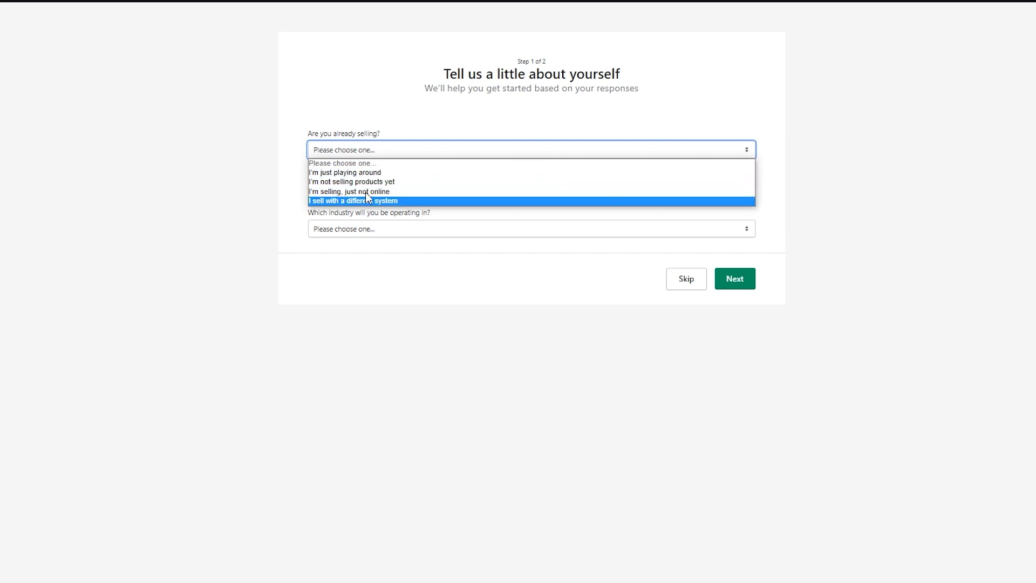
left_click(383, 175)
left_click(416, 394)
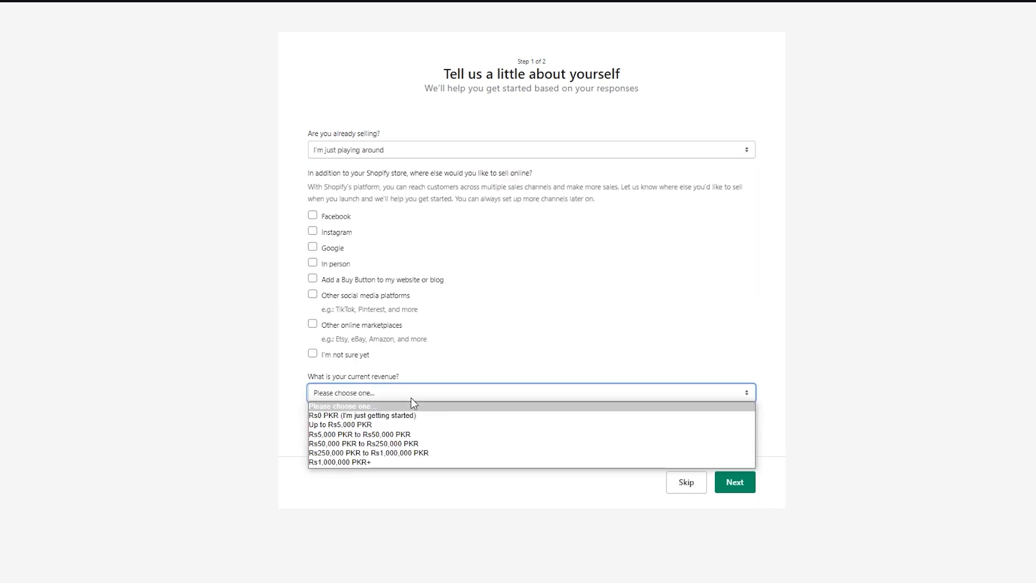
left_click(341, 434)
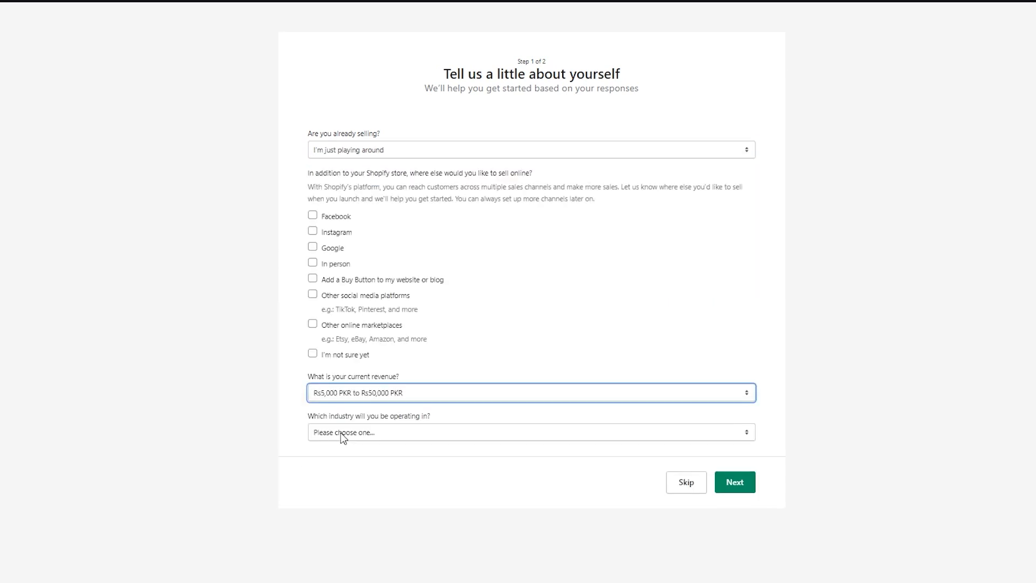
left_click(437, 438)
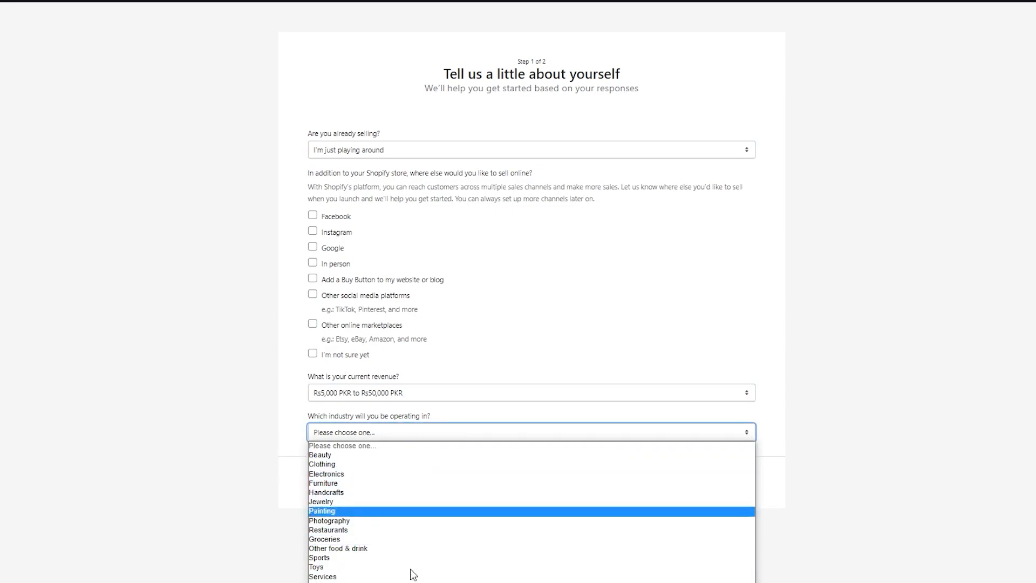
left_click(410, 511)
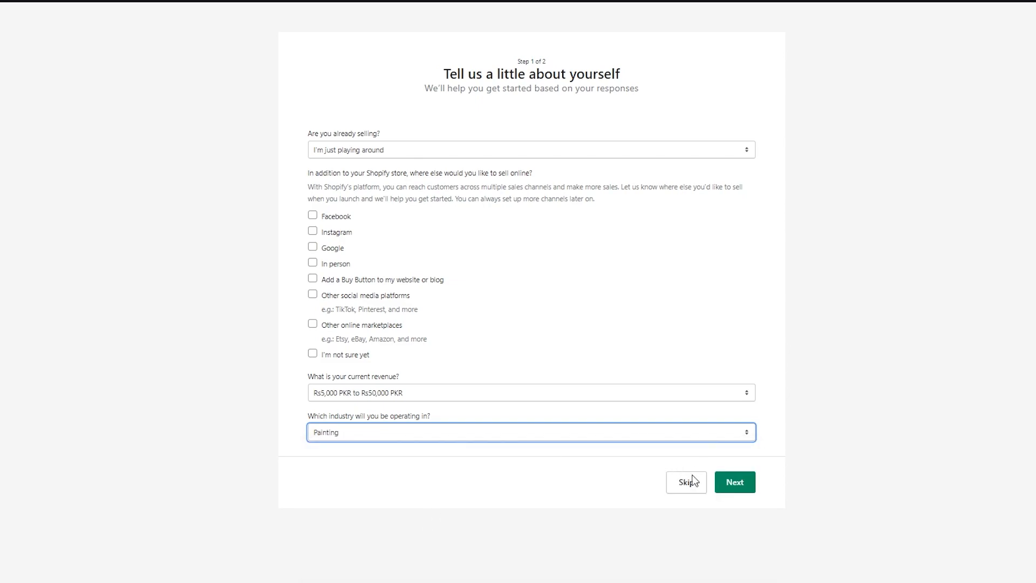
left_click(735, 491)
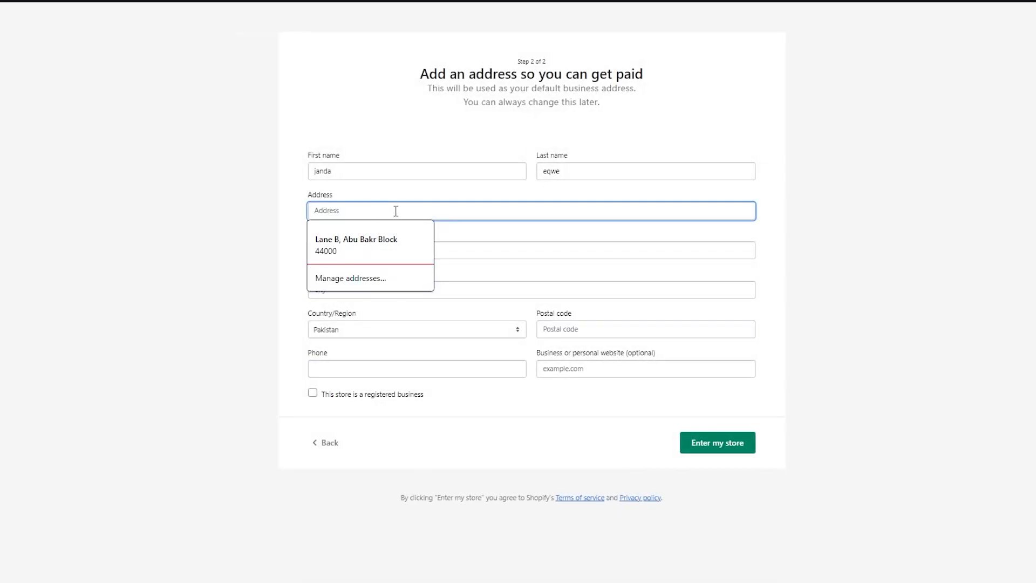
Fill in the business address form with the saved address and enter the new store
left_click(373, 246)
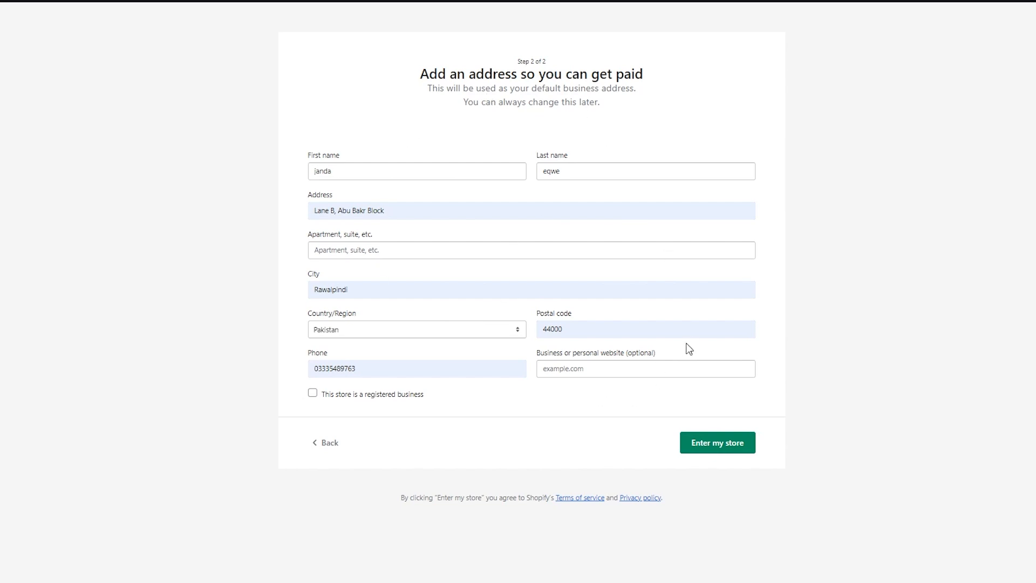
left_click(715, 453)
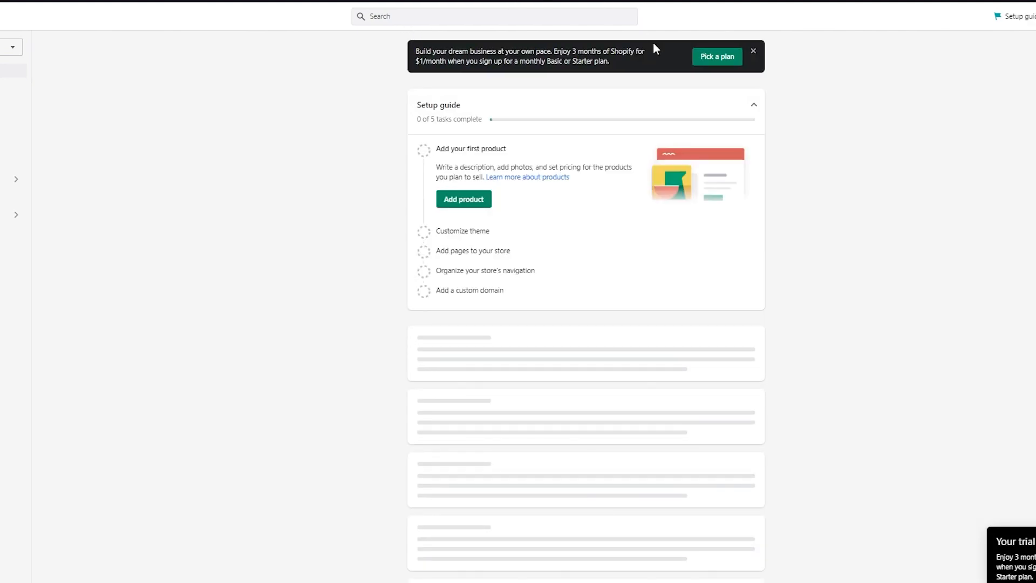
Dismiss the plan offer banner and open the Online Store themes page
left_click(757, 52)
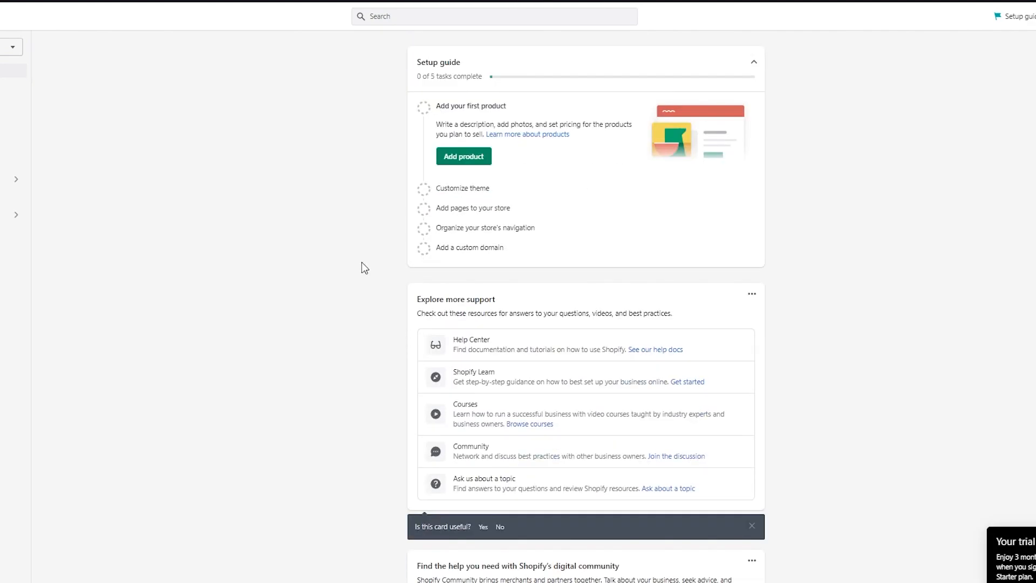
scroll(362, 263, "down", 1)
scroll(362, 263, "up", 1)
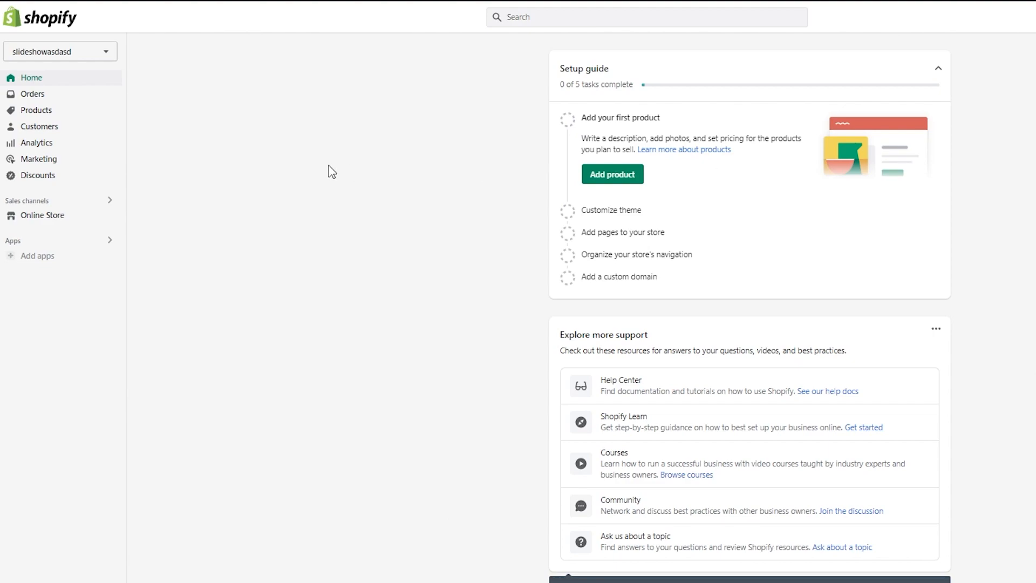
left_click(67, 226)
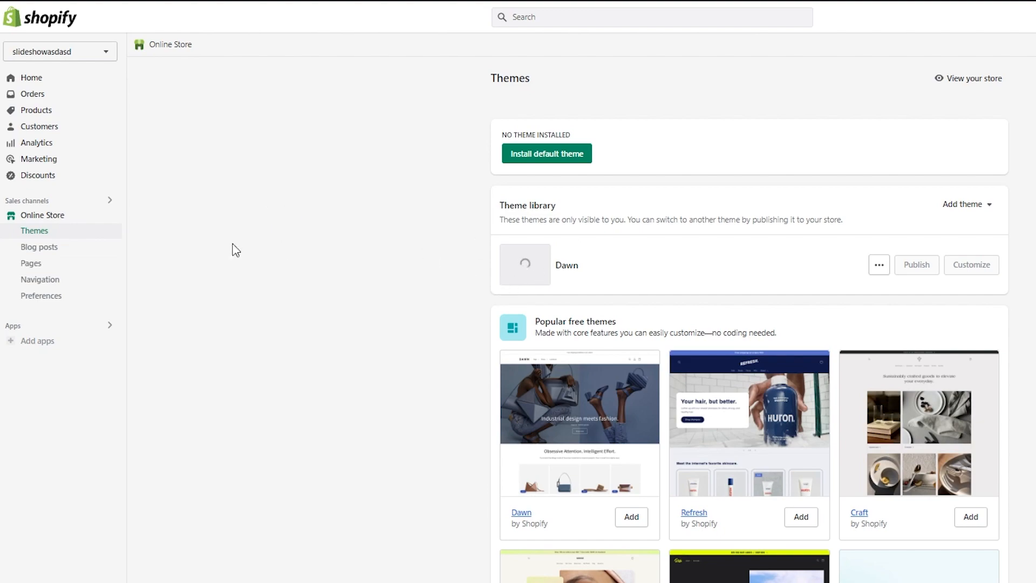
Preview the live storefront, look through its home page and return to the themes page
left_click(115, 218)
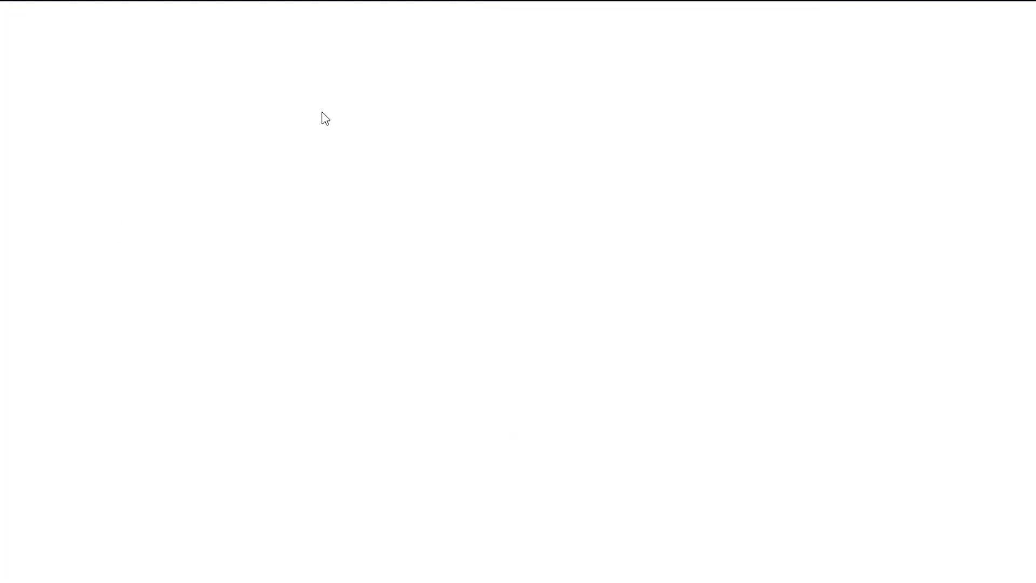
key("ctrl+w")
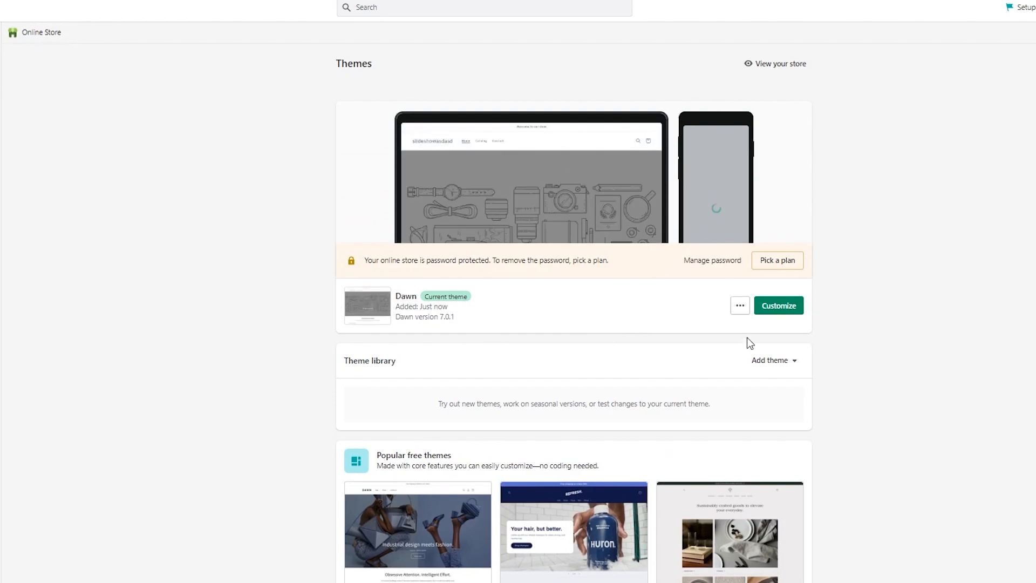
left_click(772, 65)
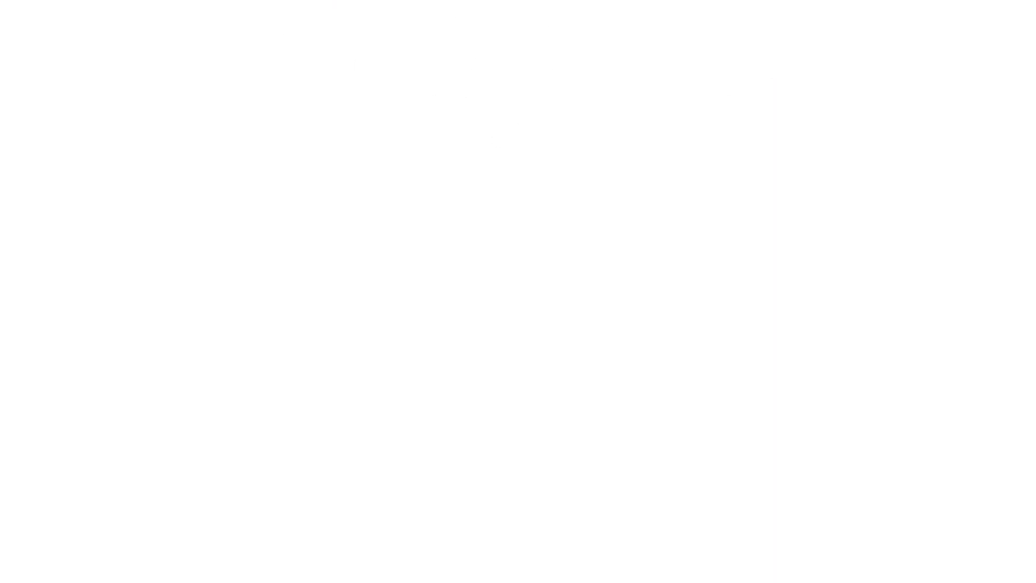
scroll(443, 335, "down", 7)
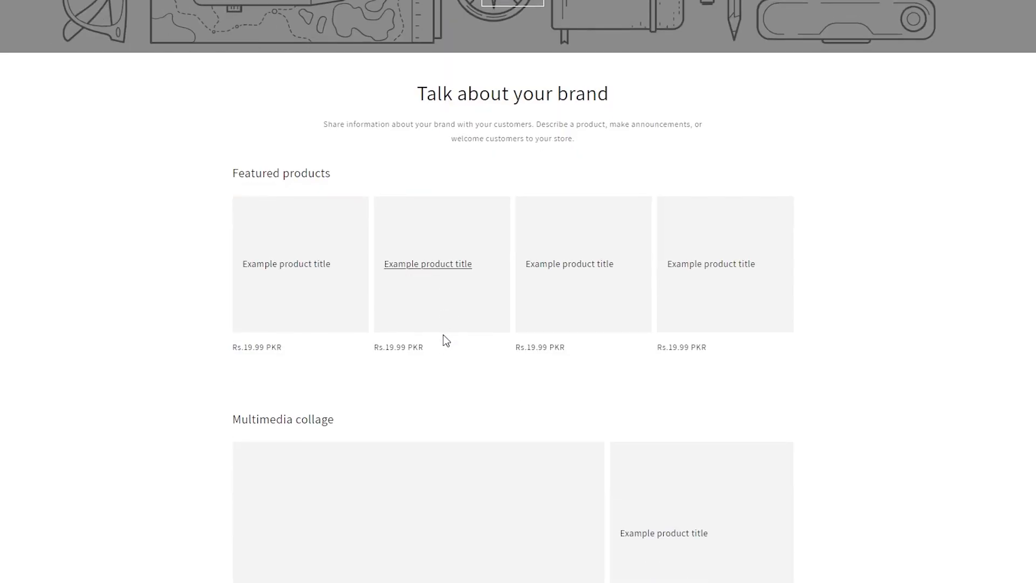
scroll(170, 208, "up", 7)
left_click(108, 1)
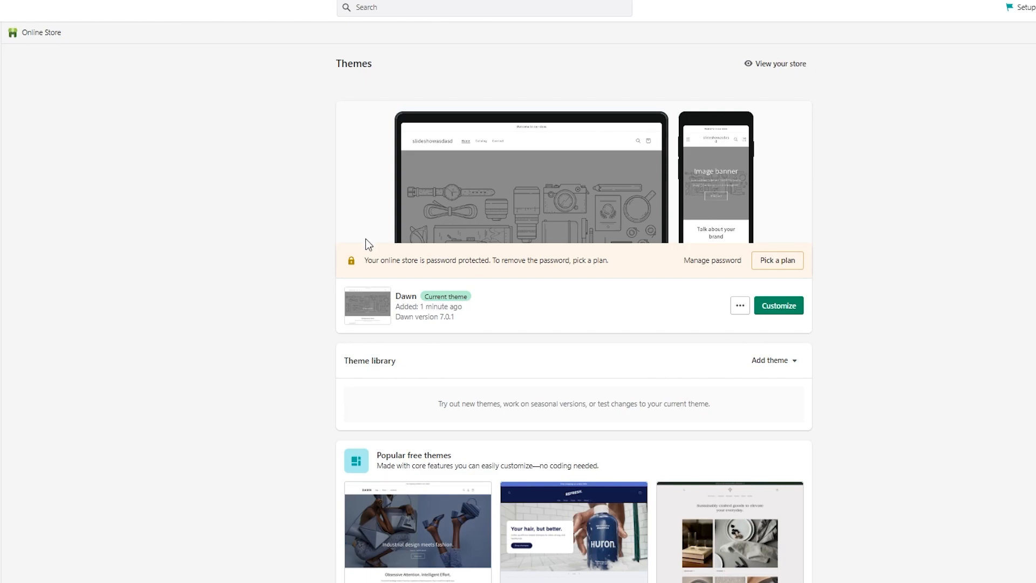
Open the Dawn theme for customization and add a Slideshow section to the home page
left_click(775, 310)
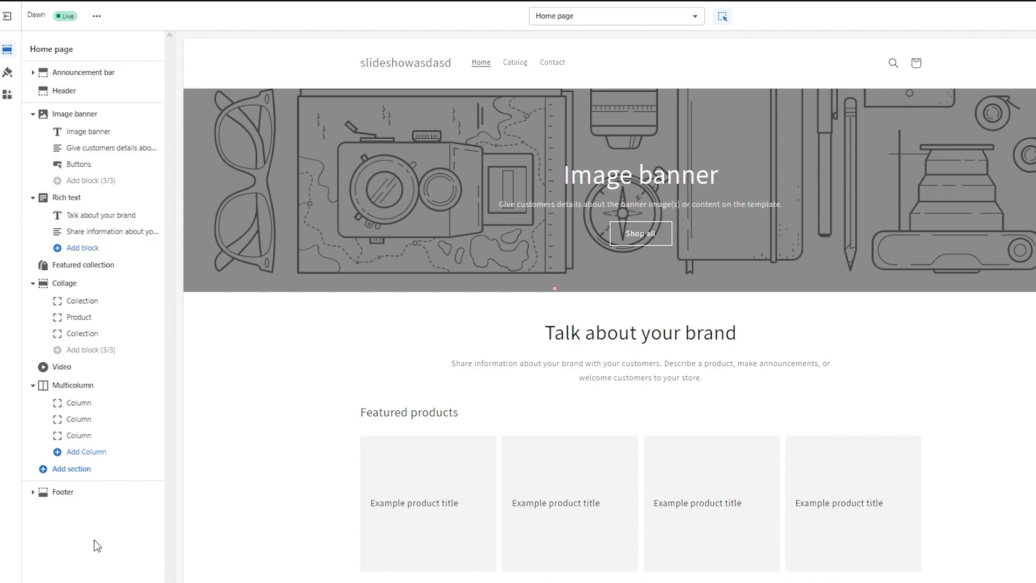
left_click(62, 470)
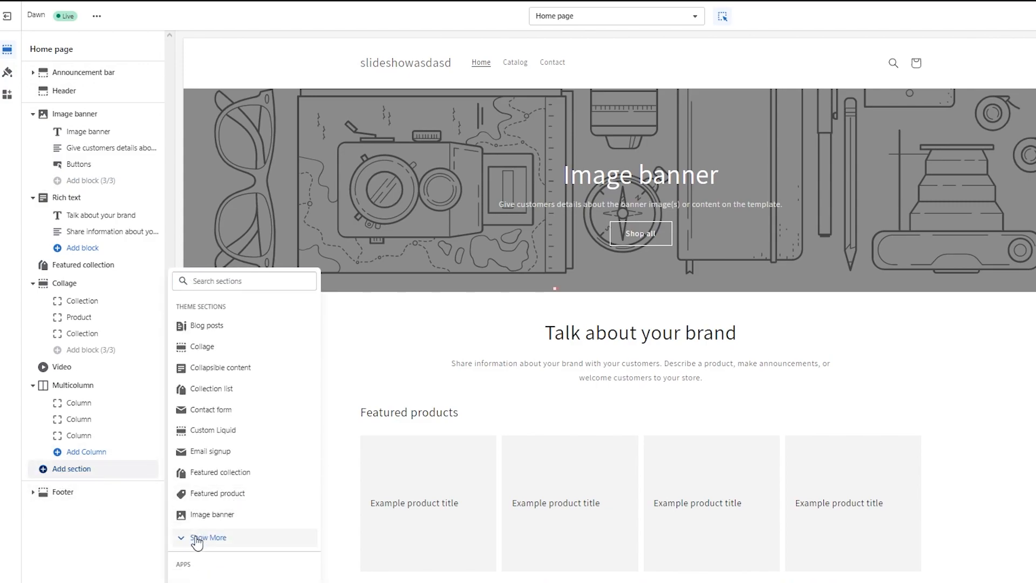
left_click(204, 538)
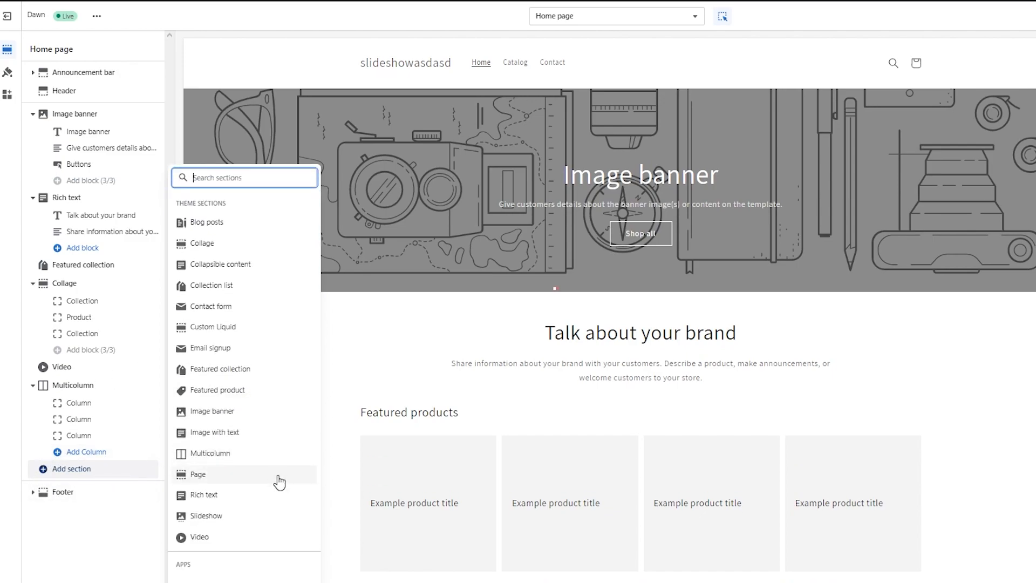
left_click(205, 520)
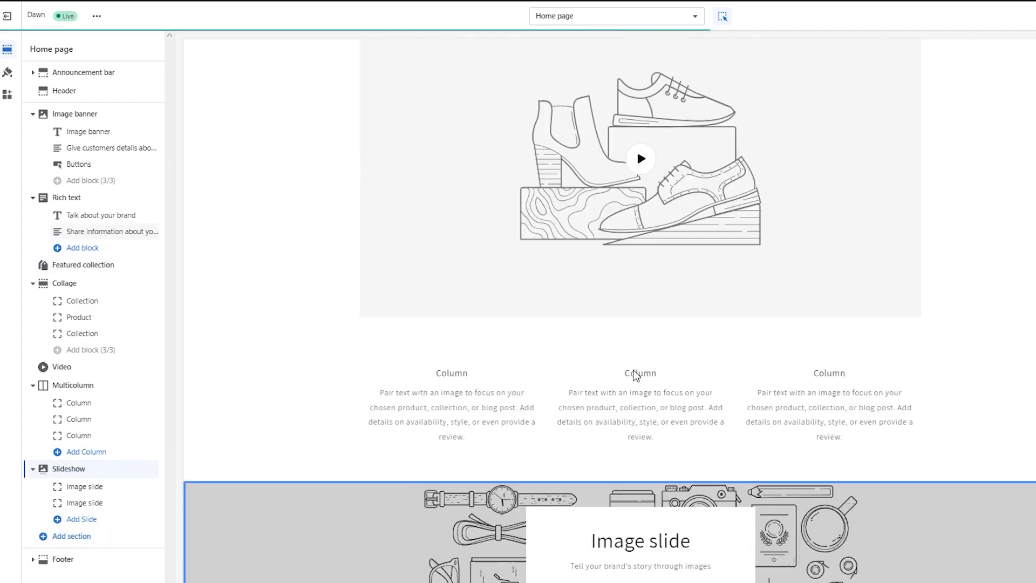
Select the first image slide in the Slideshow section and open its image picker, dismissing the local file upload
scroll(719, 405, "down", 3)
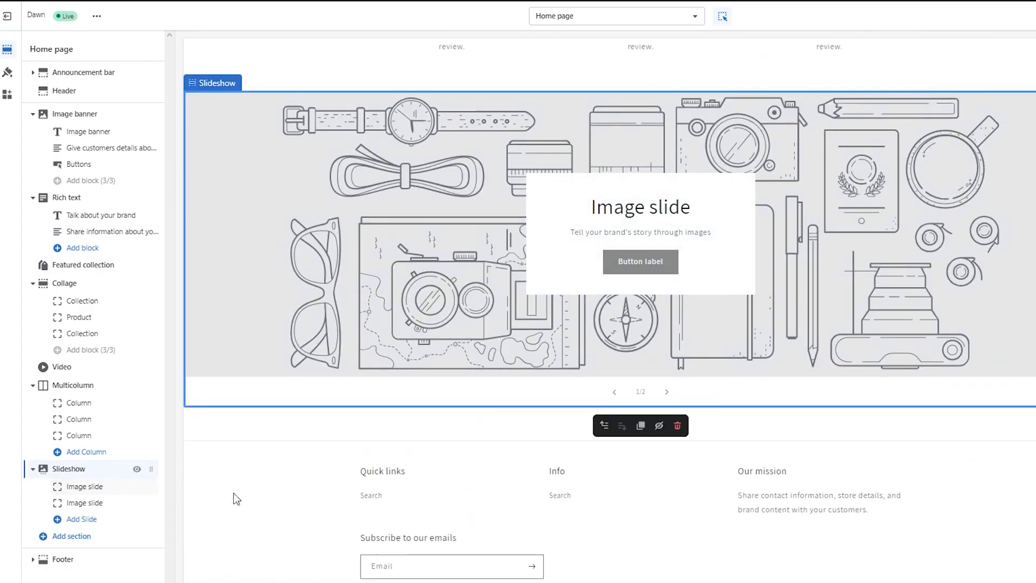
left_click(89, 497)
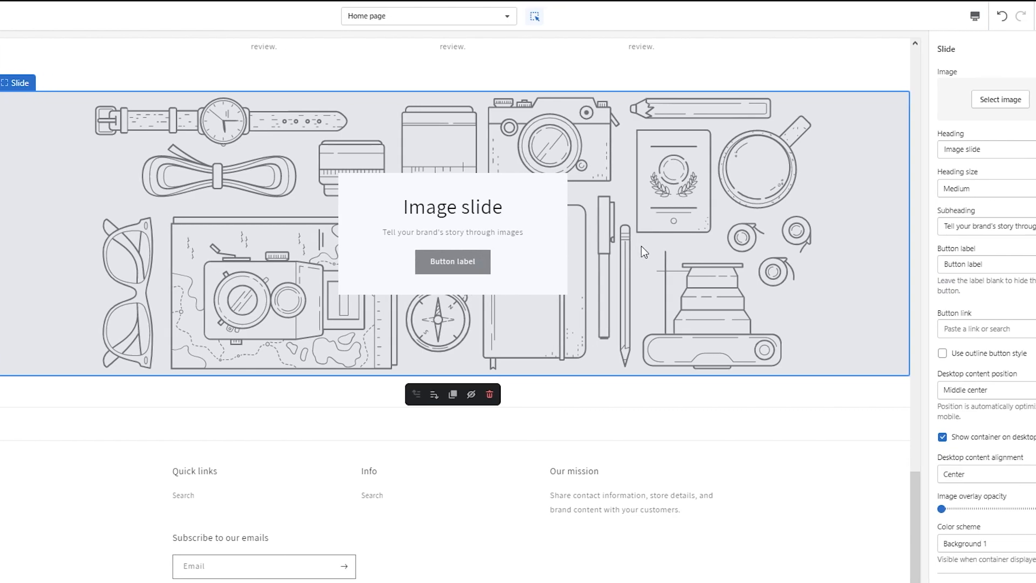
left_click(985, 154)
scroll(942, 262, "down", 1)
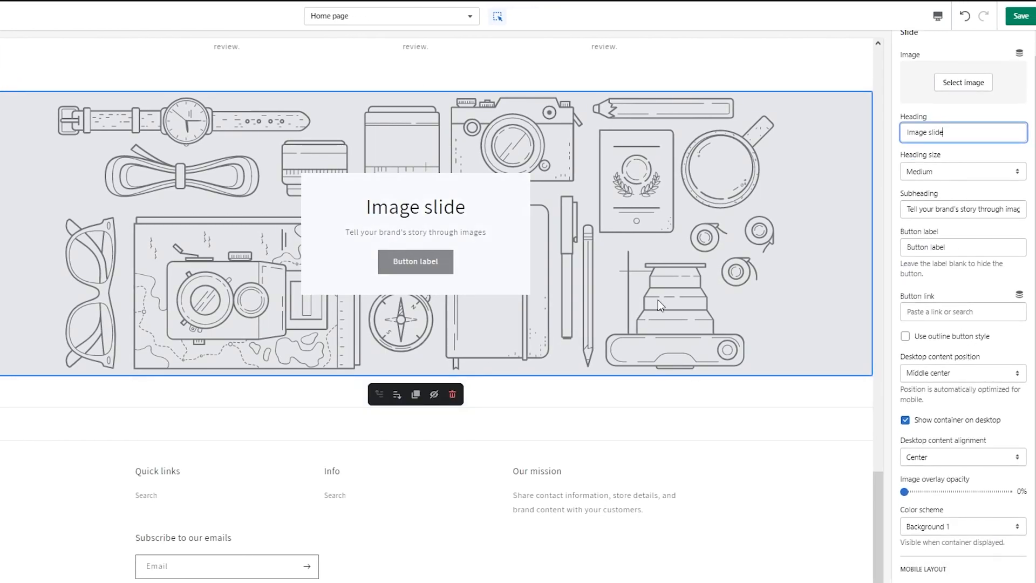
left_click(968, 83)
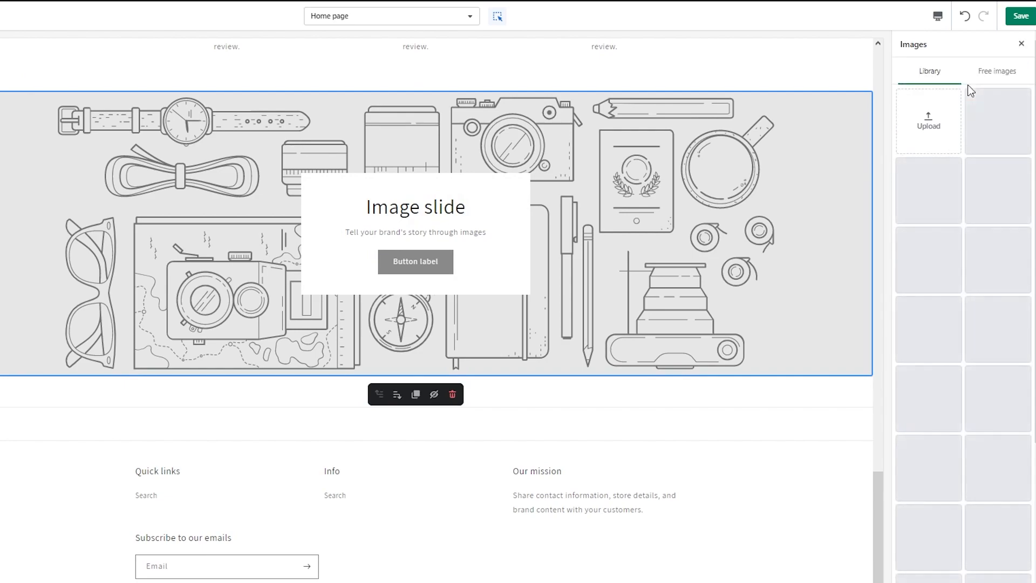
left_click(931, 168)
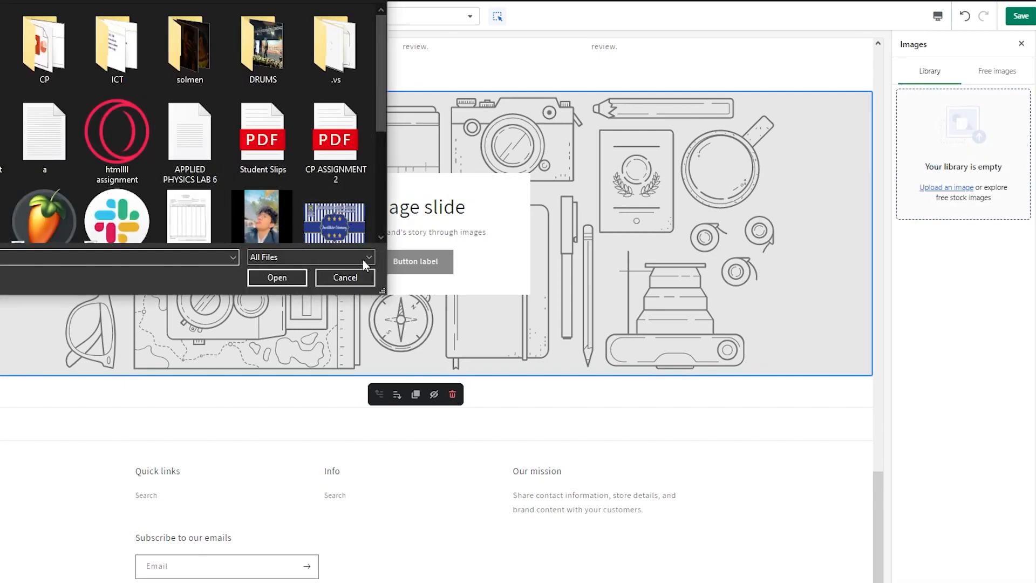
left_click(344, 277)
Set the first slide's image to the clothing rack photo from the Shop Local free images
left_click(998, 75)
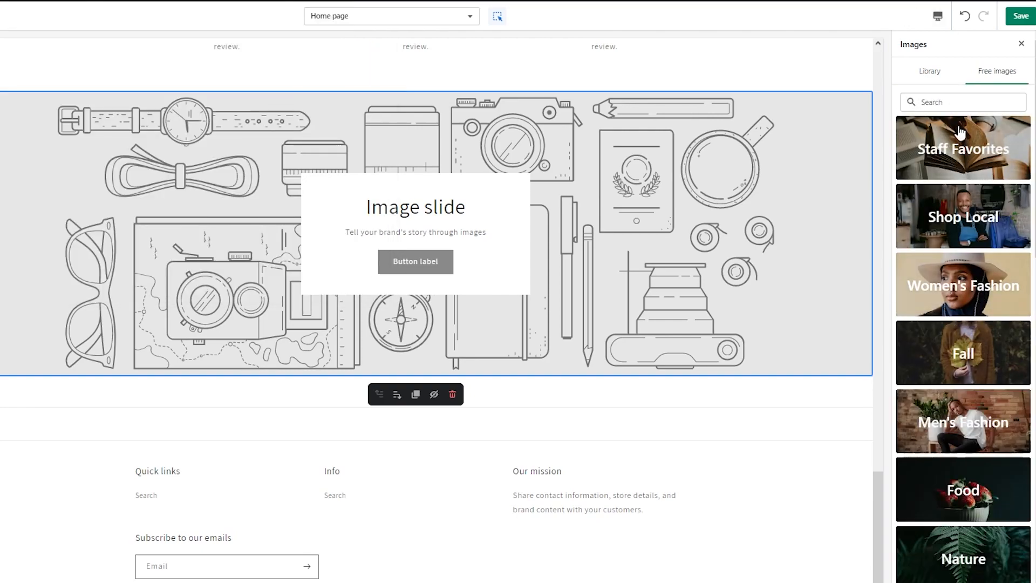
left_click(985, 224)
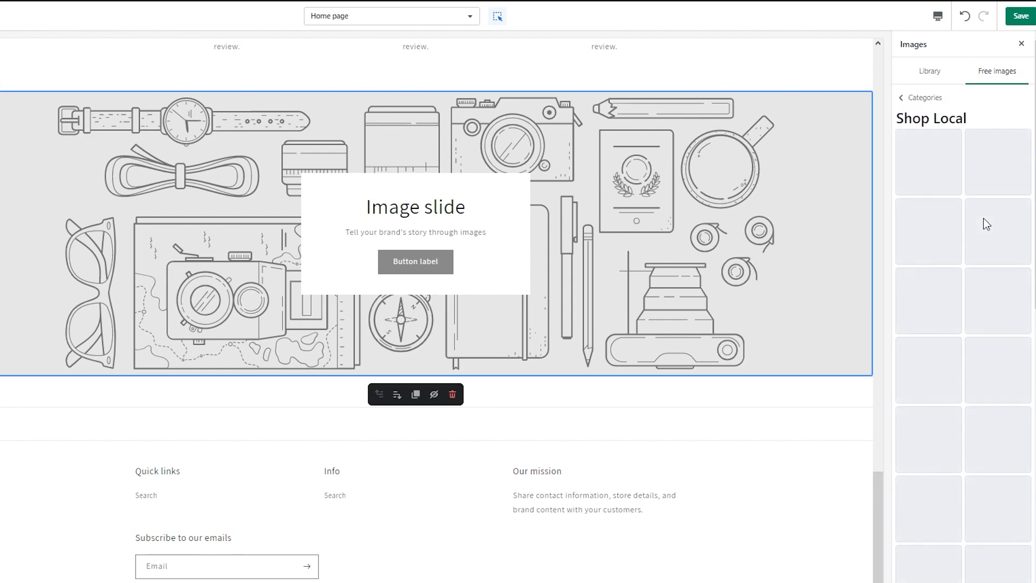
left_click(928, 162)
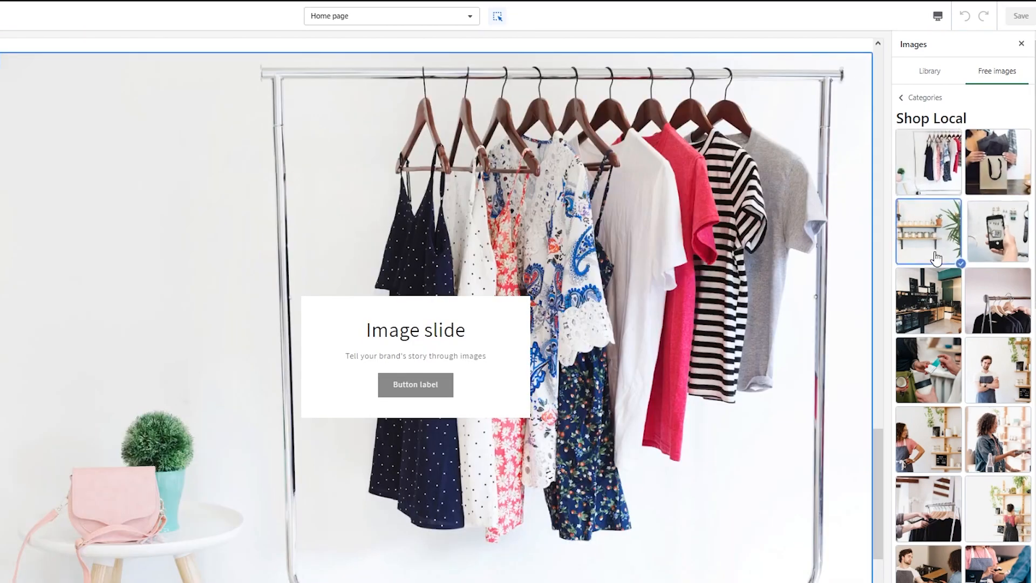
left_click(931, 232)
left_click(943, 178)
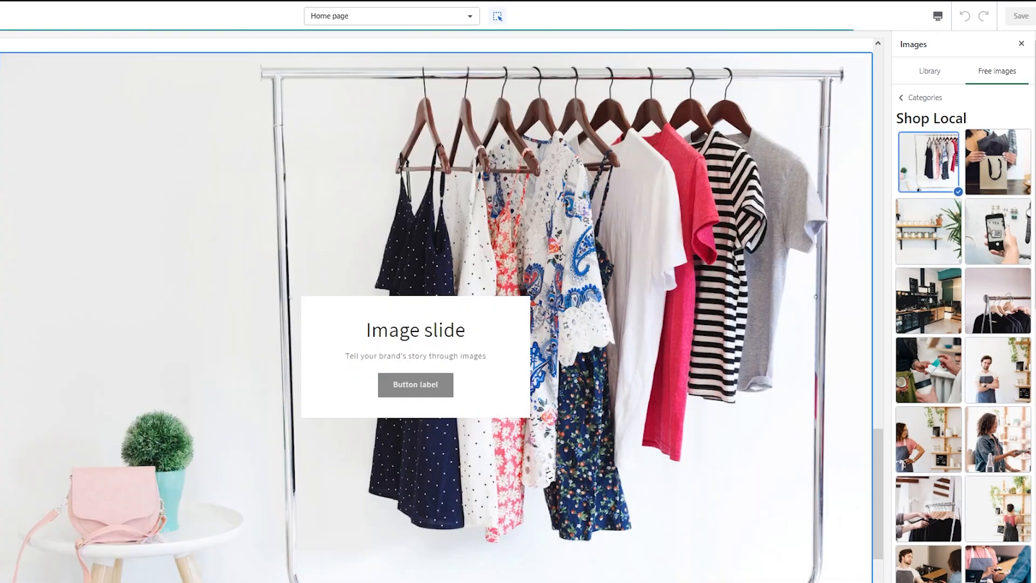
left_click(1010, 580)
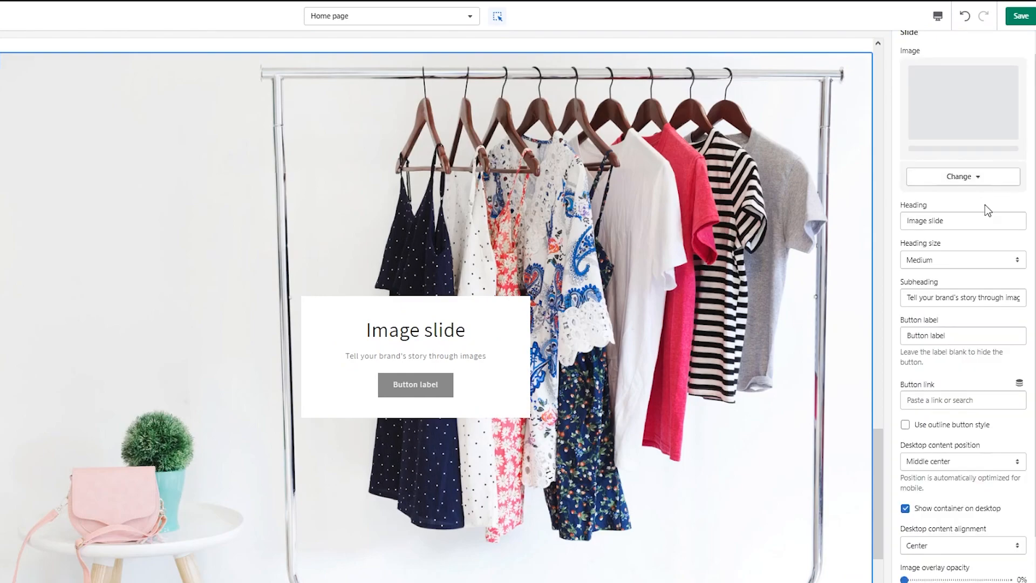
Replace the first slide's image with the photo of a person fishing at sunset from the Staff Favorites free images
left_click(966, 193)
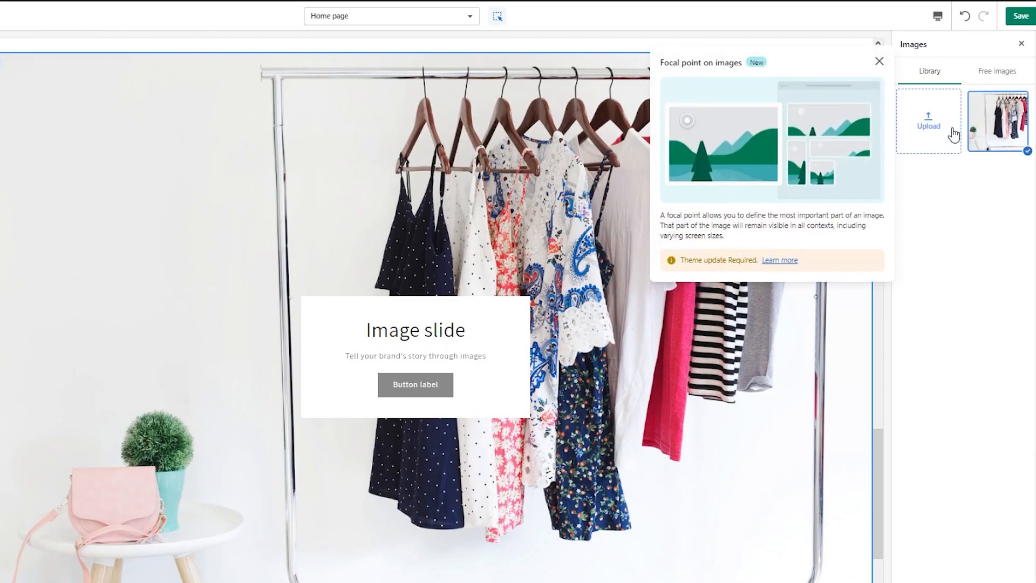
left_click(982, 78)
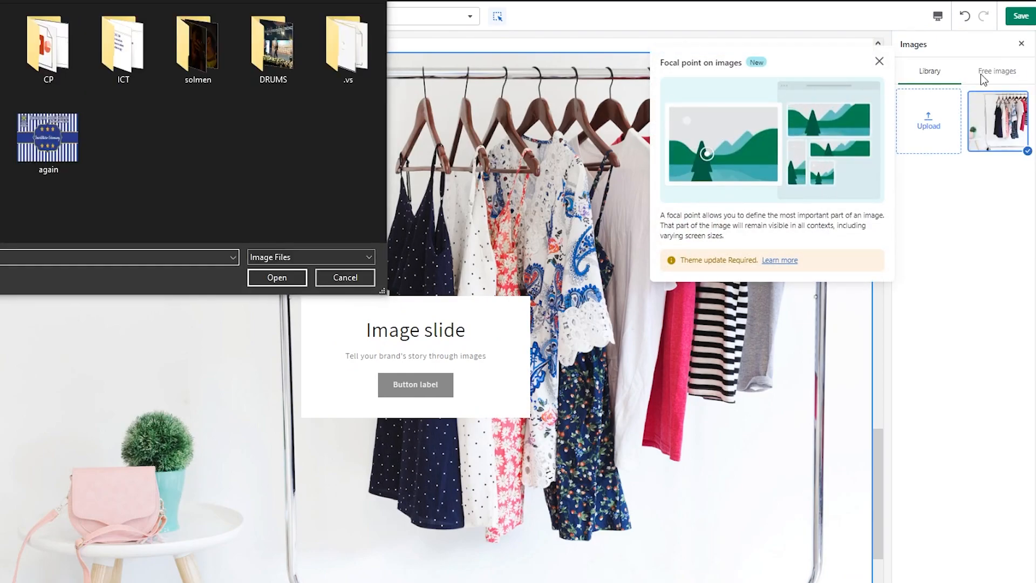
left_click(344, 277)
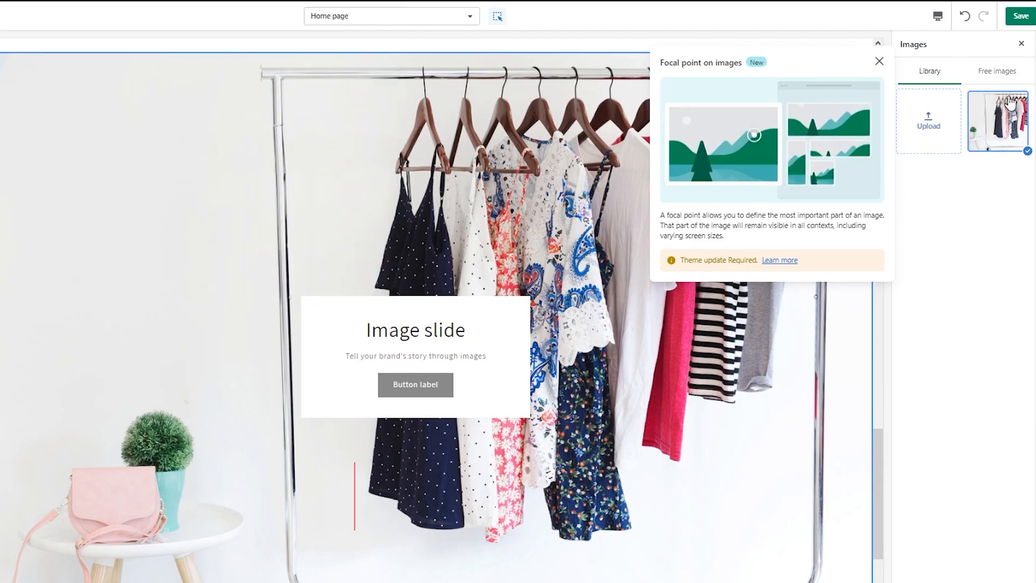
left_click(996, 71)
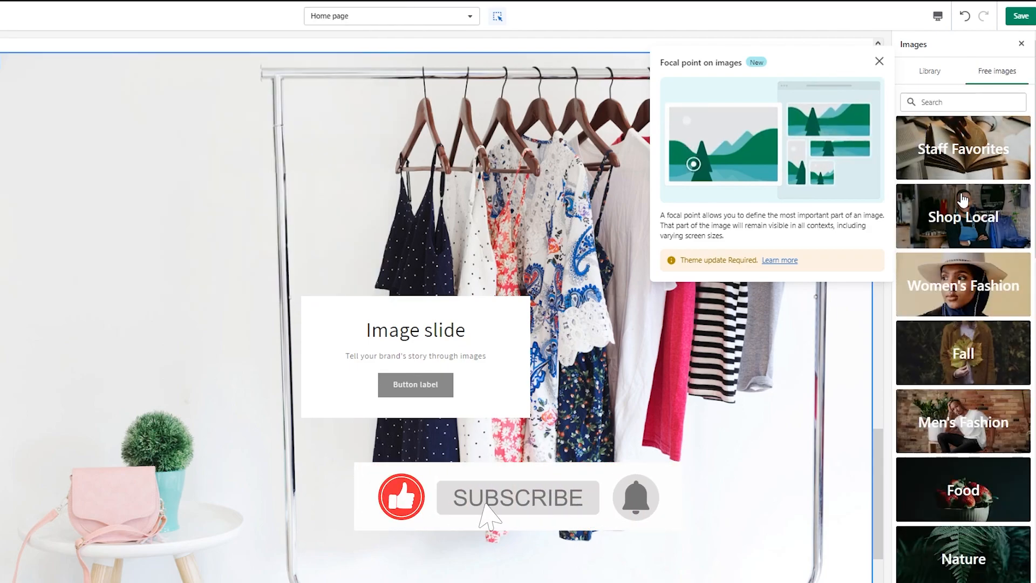
left_click(969, 149)
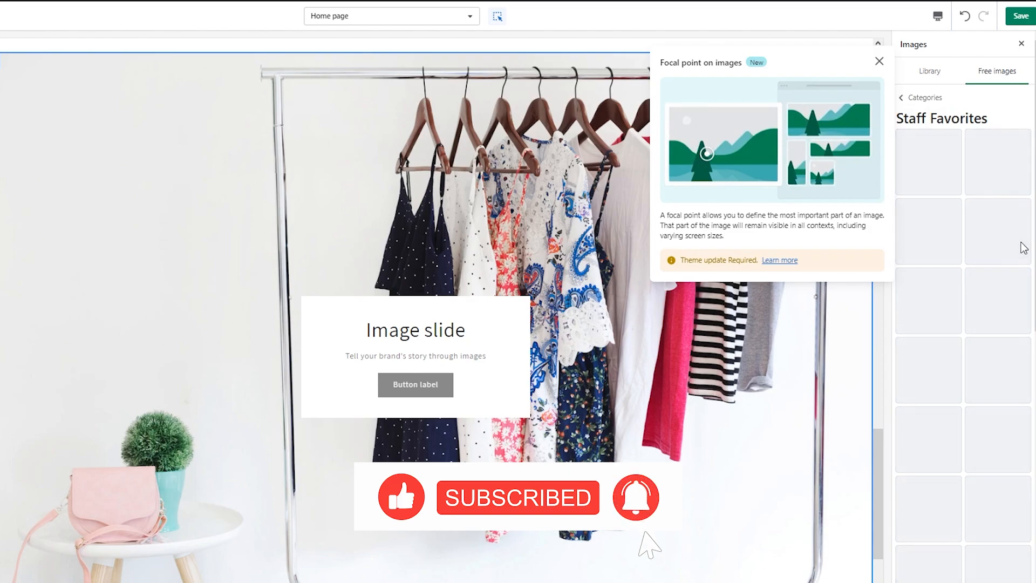
left_click(990, 173)
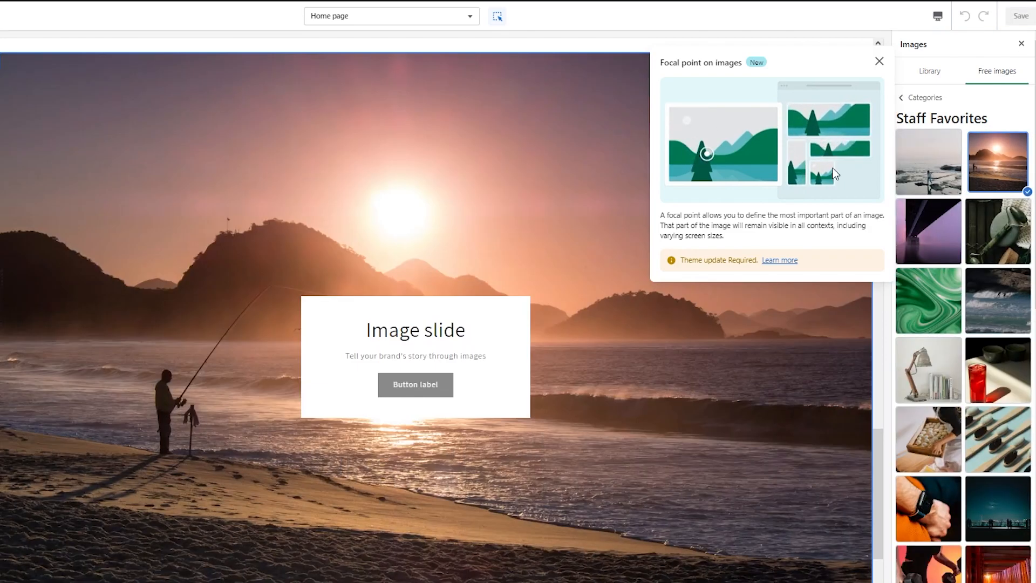
left_click(789, 437)
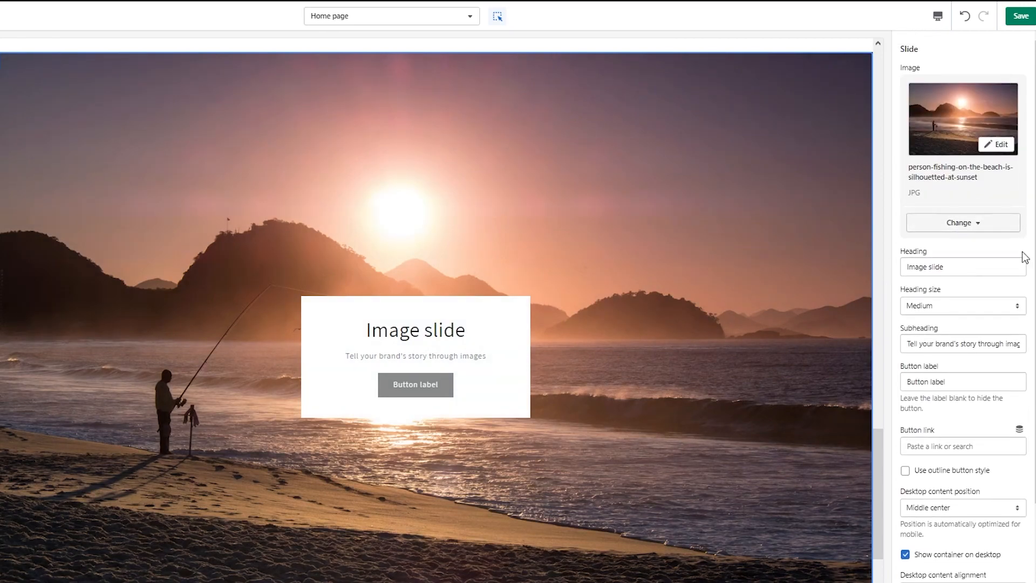
Look over the image change options and the remaining settings of the first slide
left_click(965, 227)
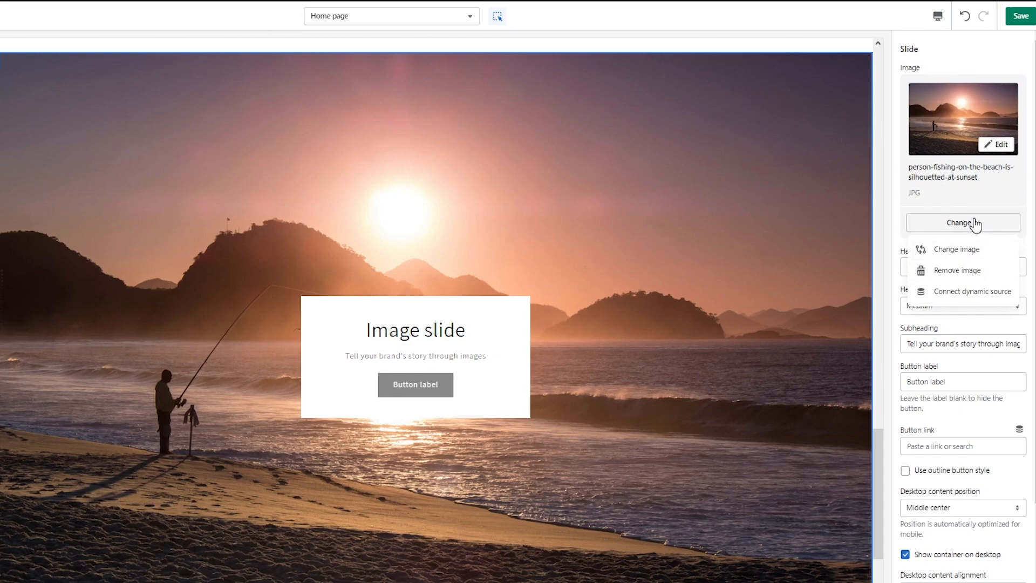
left_click(973, 225)
scroll(630, 341, "down", 5)
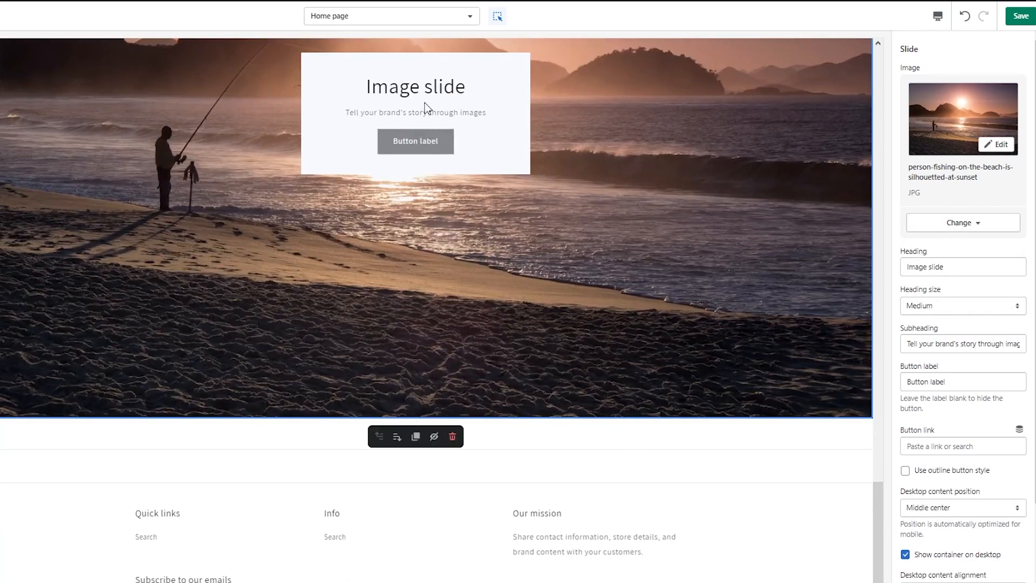
scroll(980, 348, "down", 3)
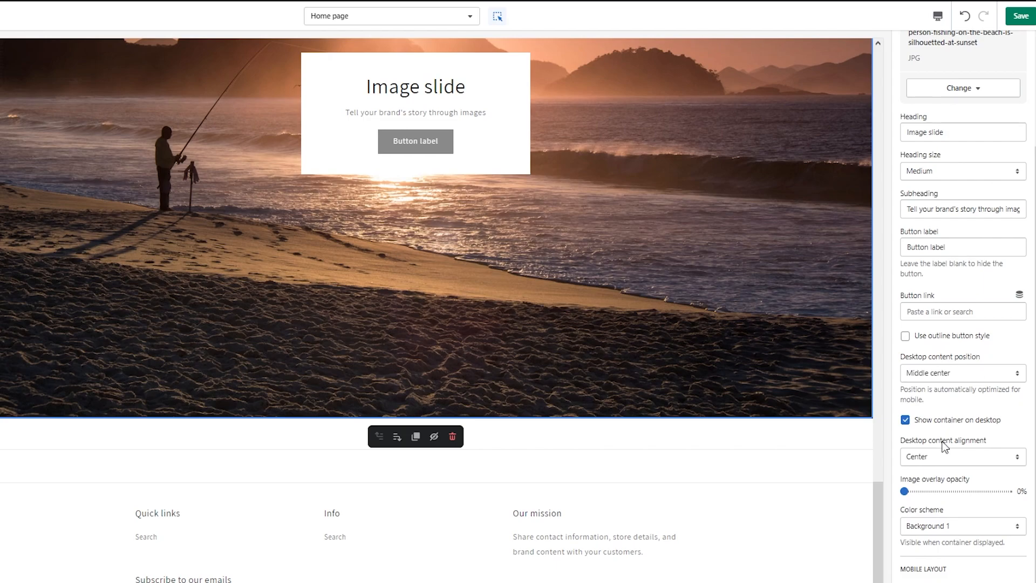
scroll(945, 418, "up", 3)
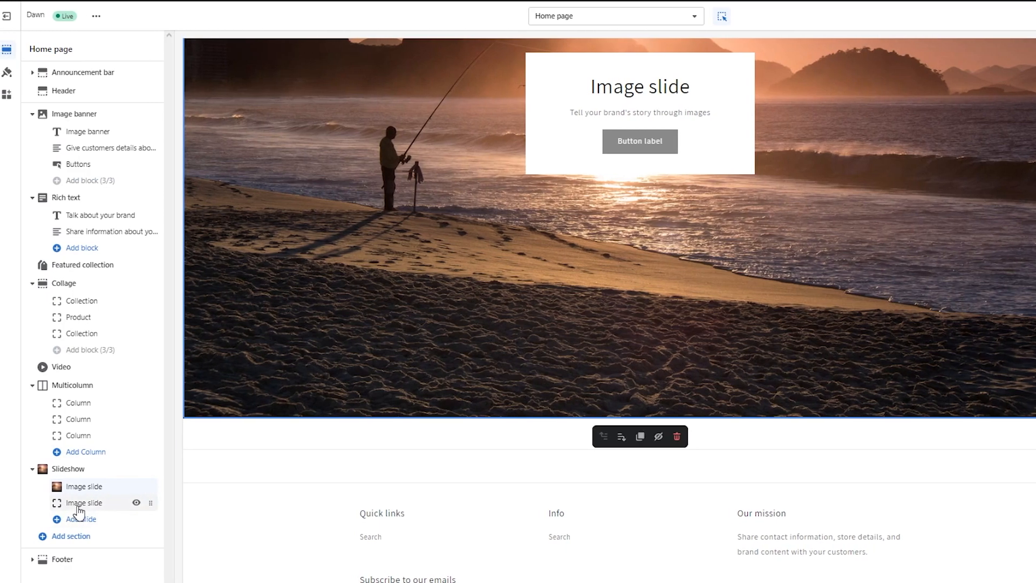
Open the second image slide and look through its settings, including the desktop content position
left_click(78, 507)
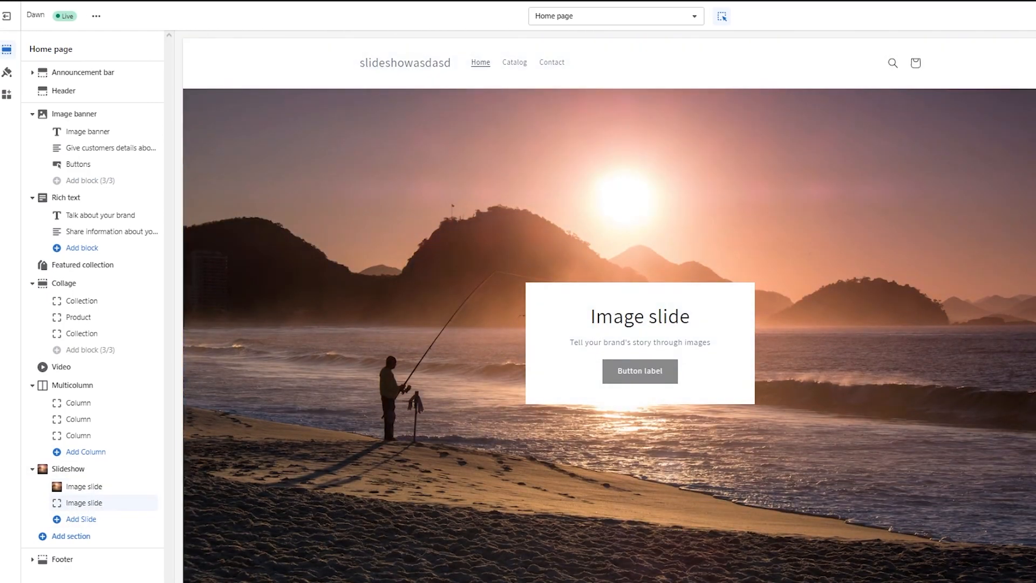
left_click(1004, 191)
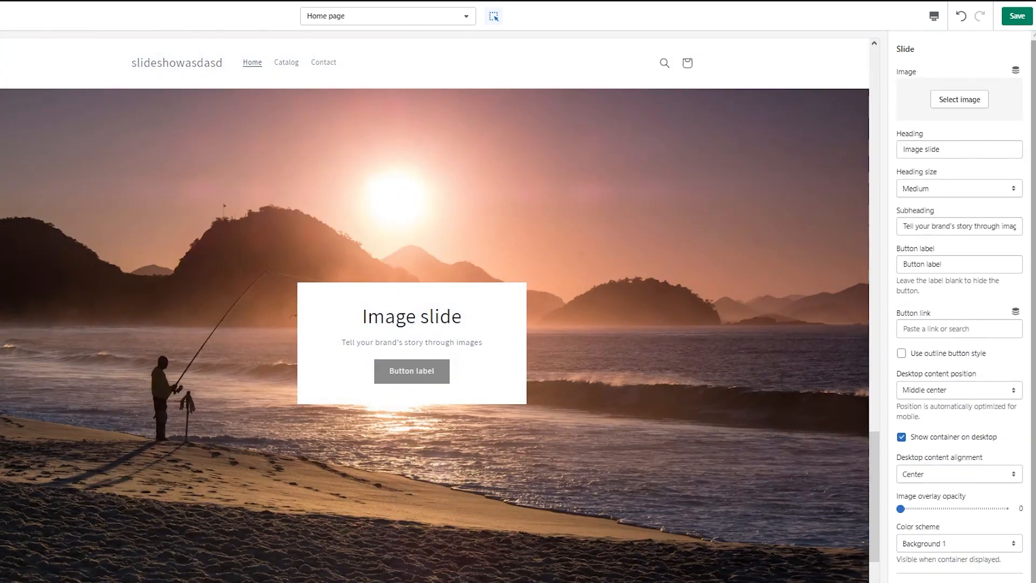
scroll(1025, 354, "down", 1)
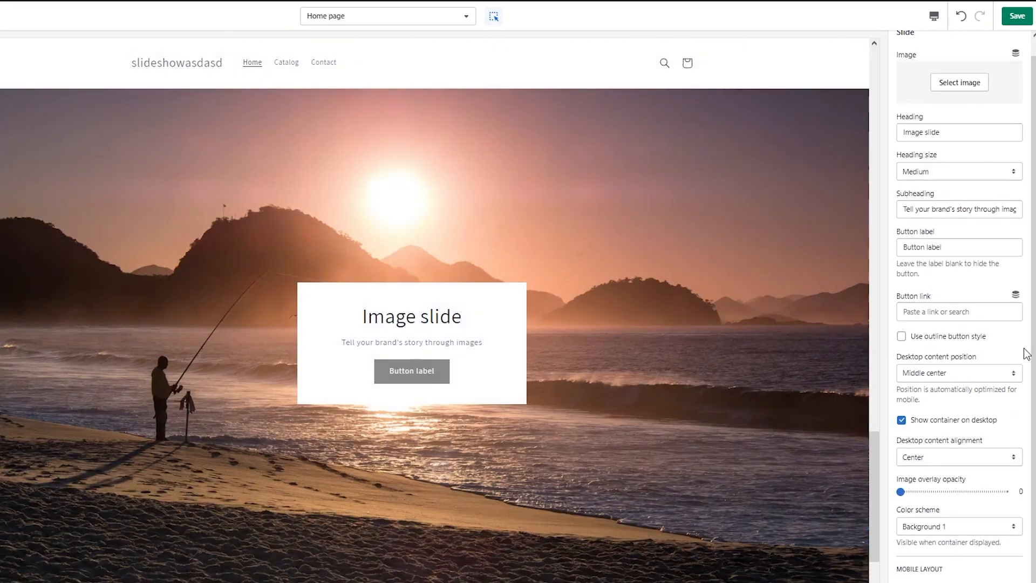
left_click(950, 372)
Reselect the slide with the sunset fishing photo and set its heading size to Small
left_click(337, 324)
scroll(944, 293, "down", 2)
scroll(944, 293, "up", 1)
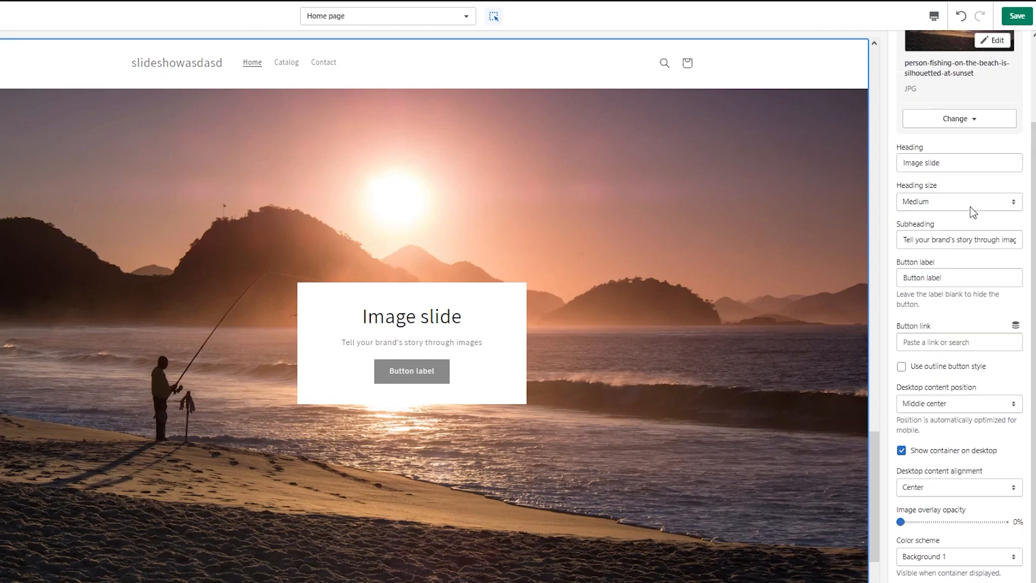
left_click(970, 204)
left_click(932, 226)
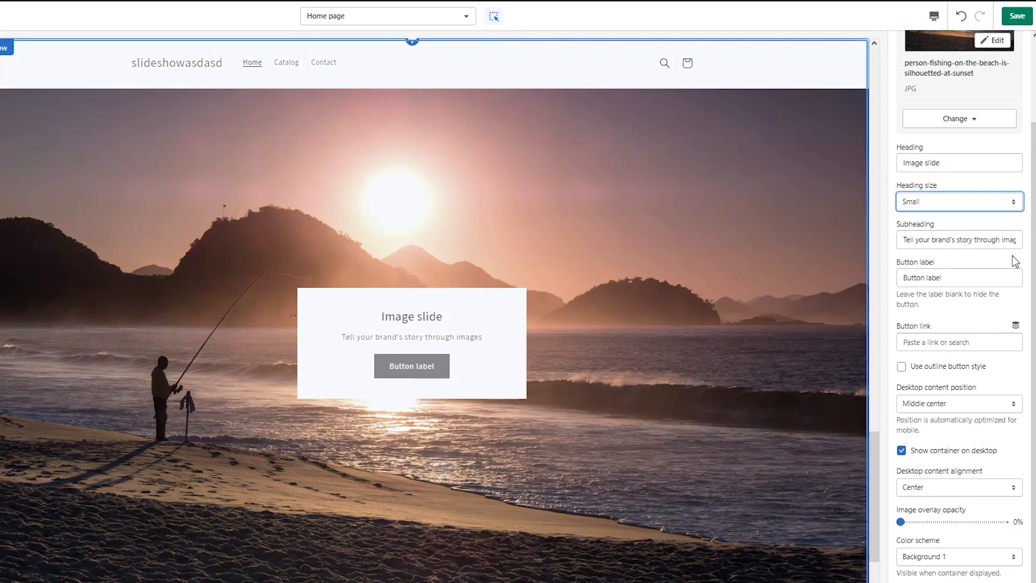
Look through the slide's button link page options and its subheading and button label text without editing them
left_click(965, 343)
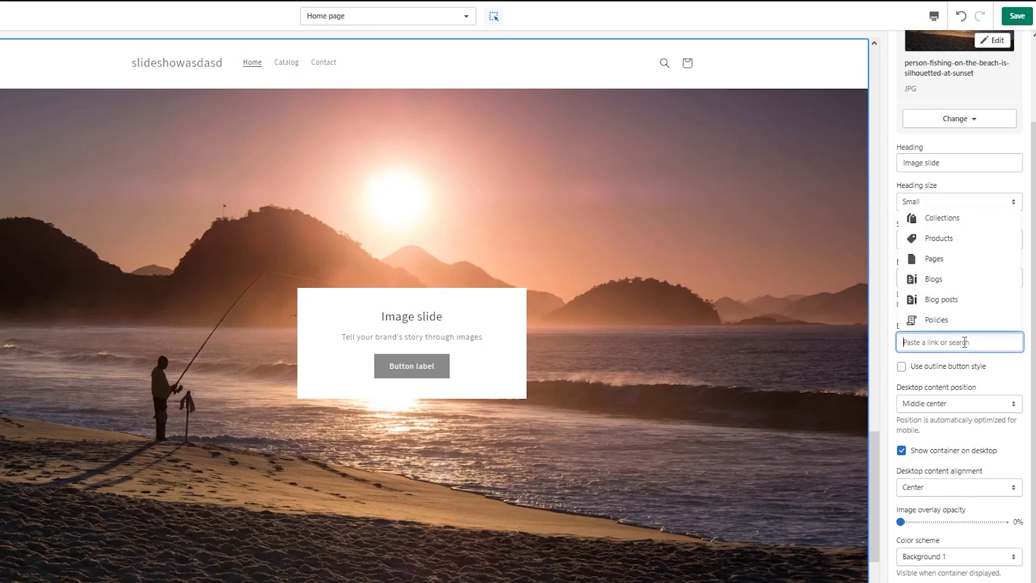
left_click(939, 259)
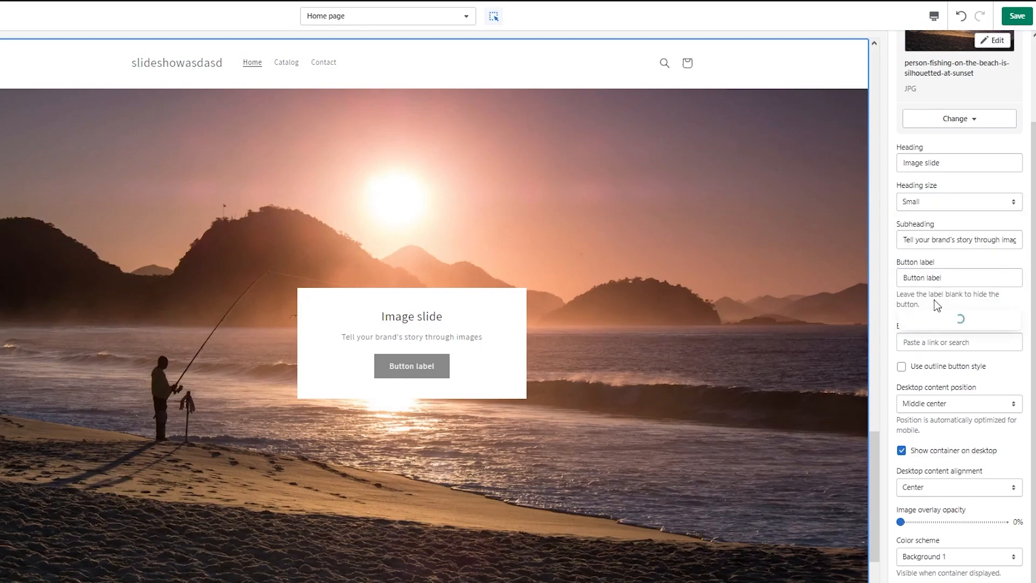
left_click(951, 402)
left_click(972, 258)
left_click(978, 241)
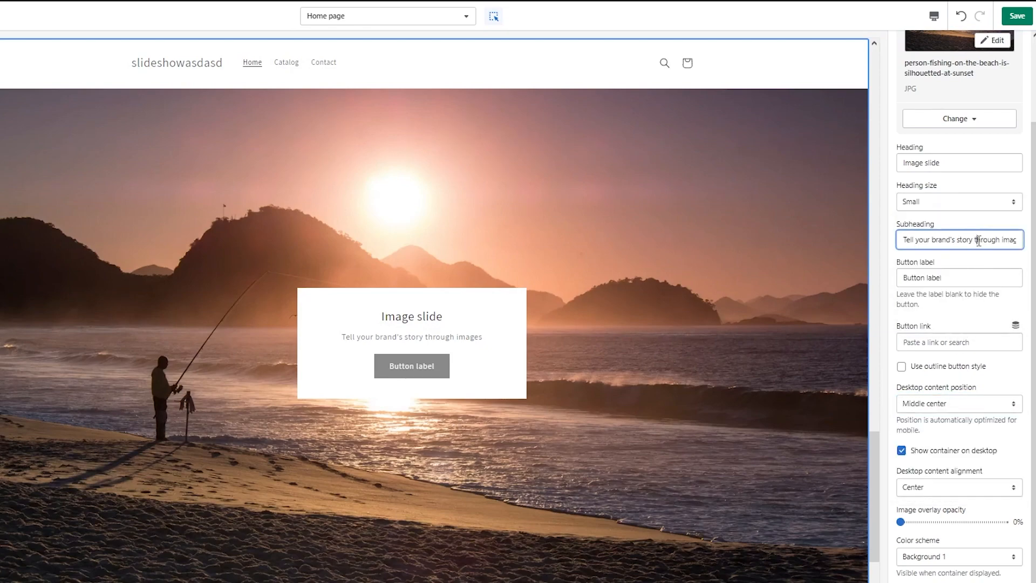
left_click(956, 279)
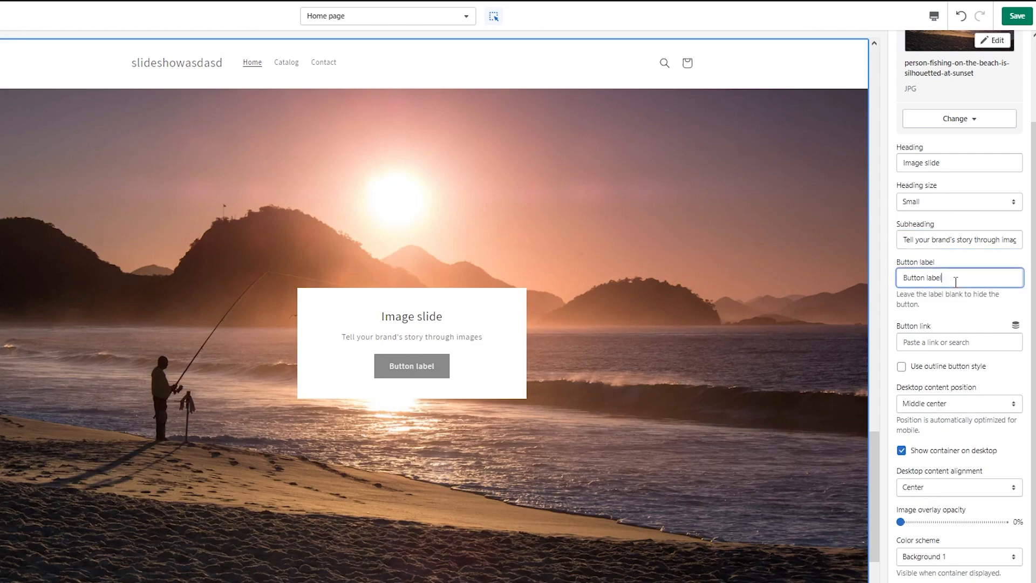
Try the Middle left and Middle right desktop content positions for the slide, and choose Bottom left
scroll(956, 286, "down", 1)
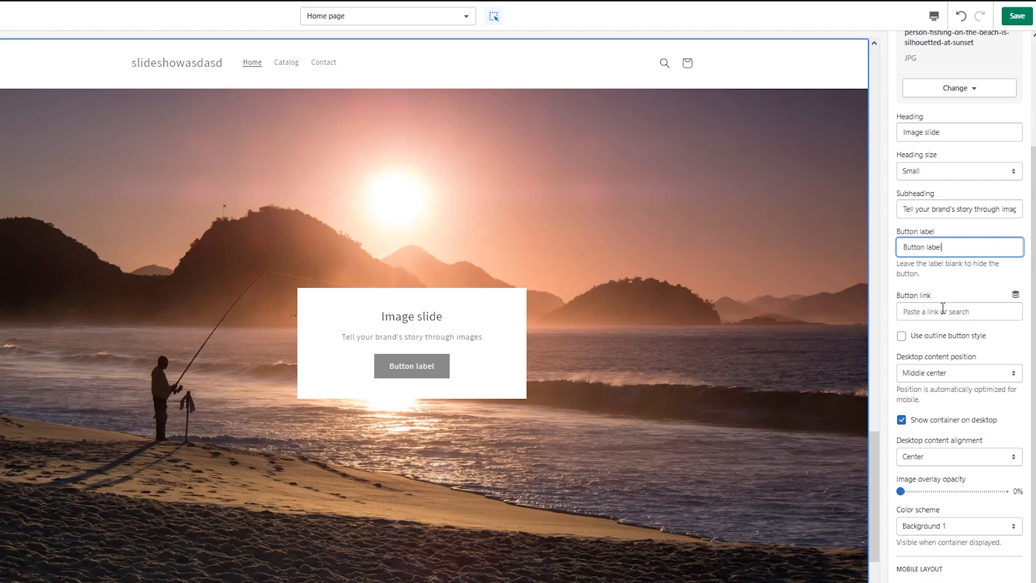
left_click(962, 372)
left_click(945, 417)
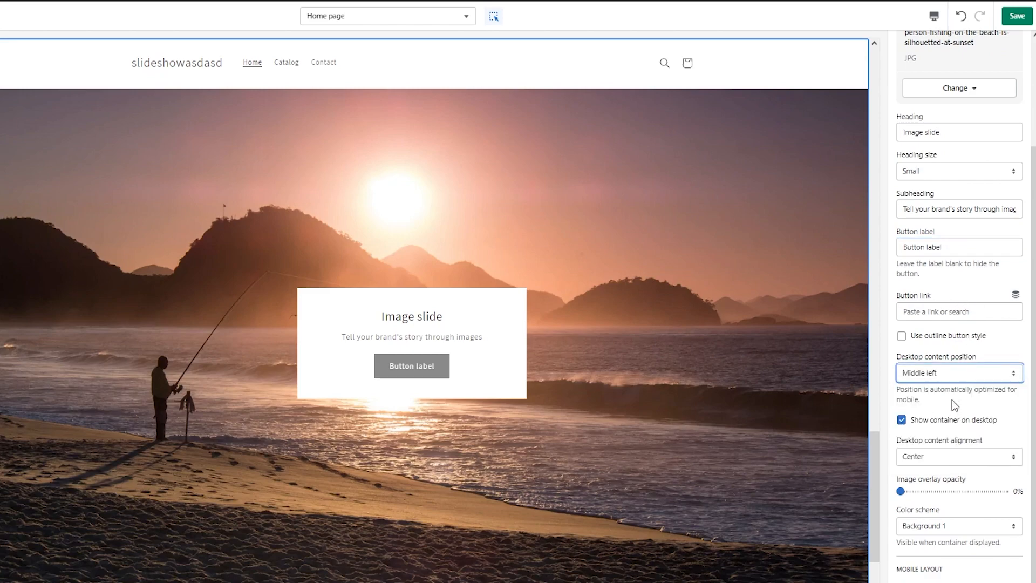
left_click(972, 370)
left_click(949, 436)
left_click(957, 377)
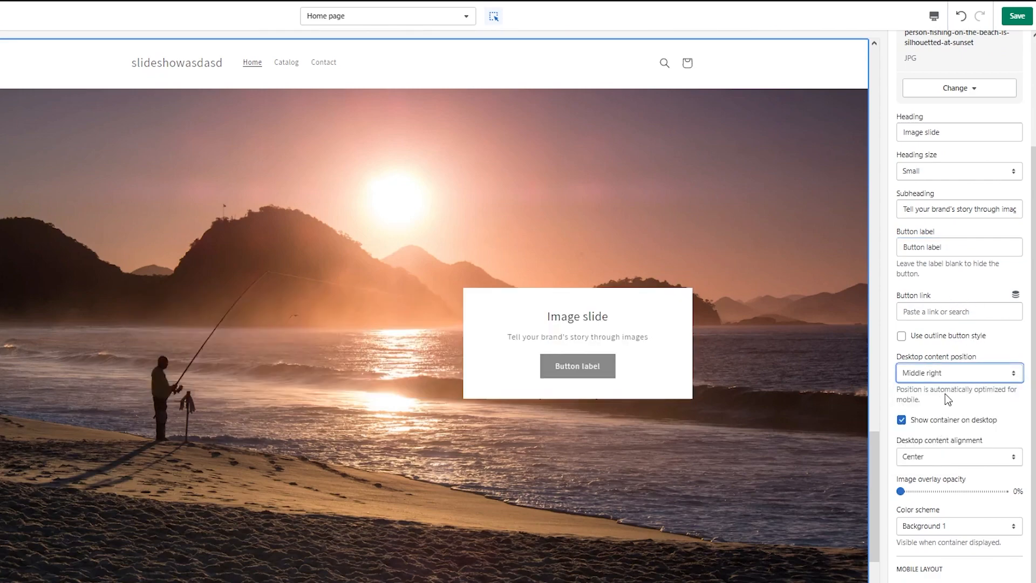
left_click(949, 445)
Set the slide's color scheme to Accent 2
left_click(967, 531)
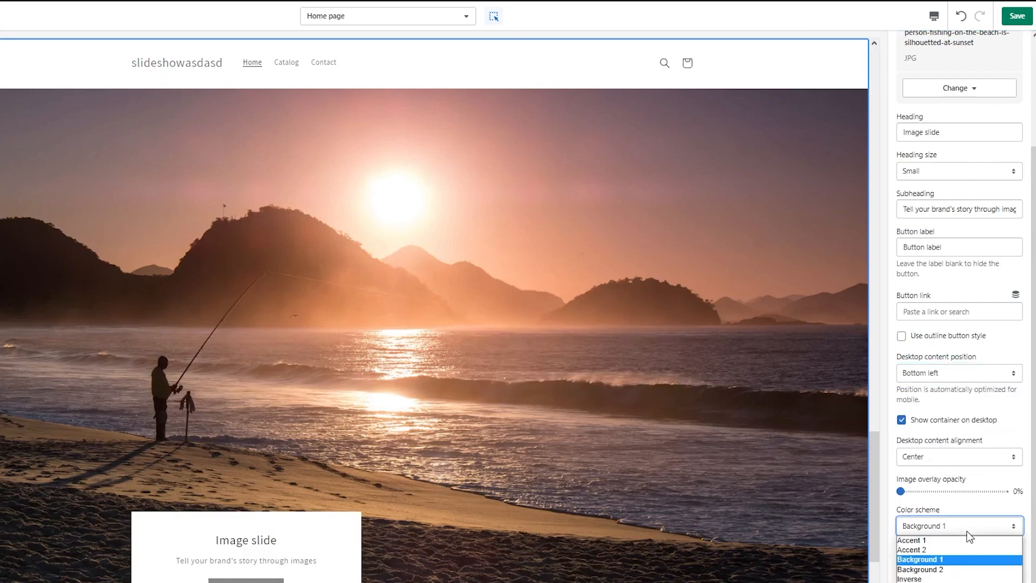
left_click(928, 560)
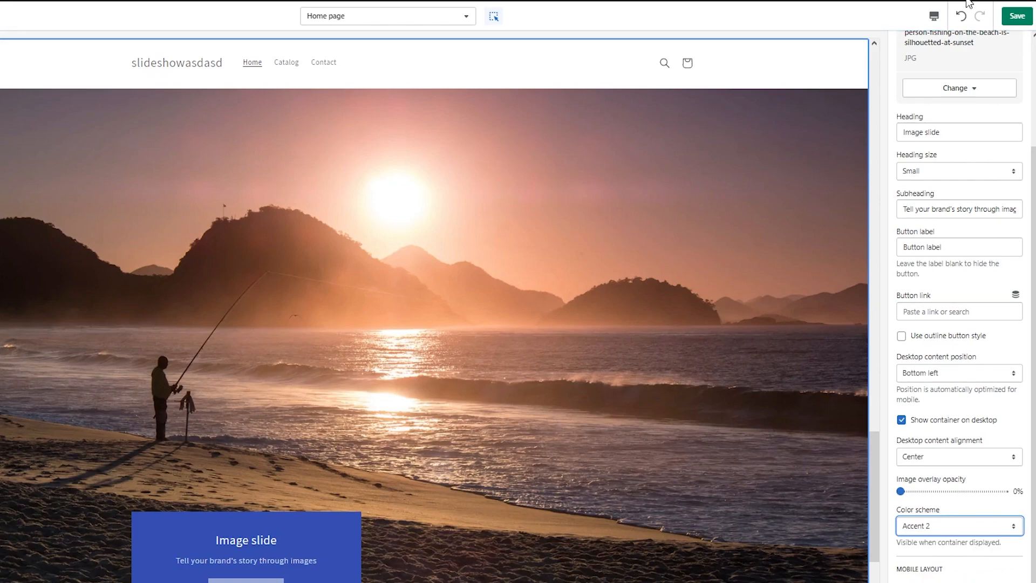
Save the theme changes, and view the slideshow on the online store's home page
left_click(1017, 20)
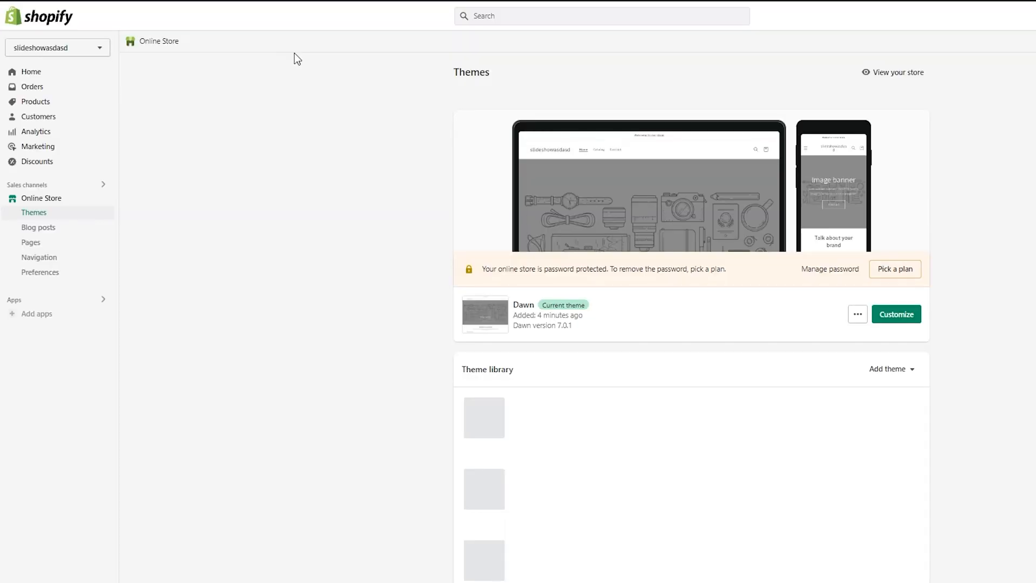
left_click(896, 79)
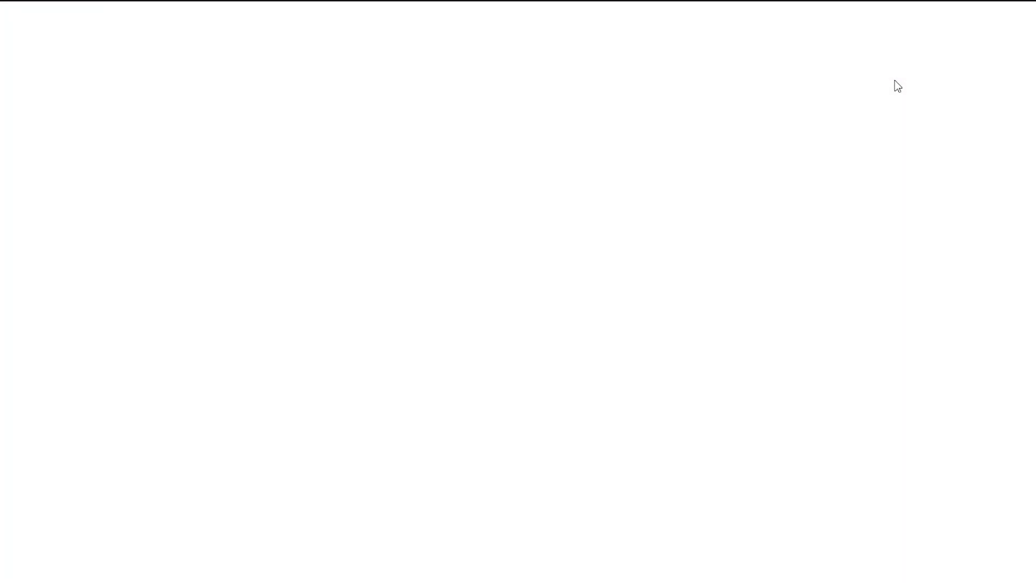
scroll(753, 324, "down", 12)
scroll(647, 318, "down", 10)
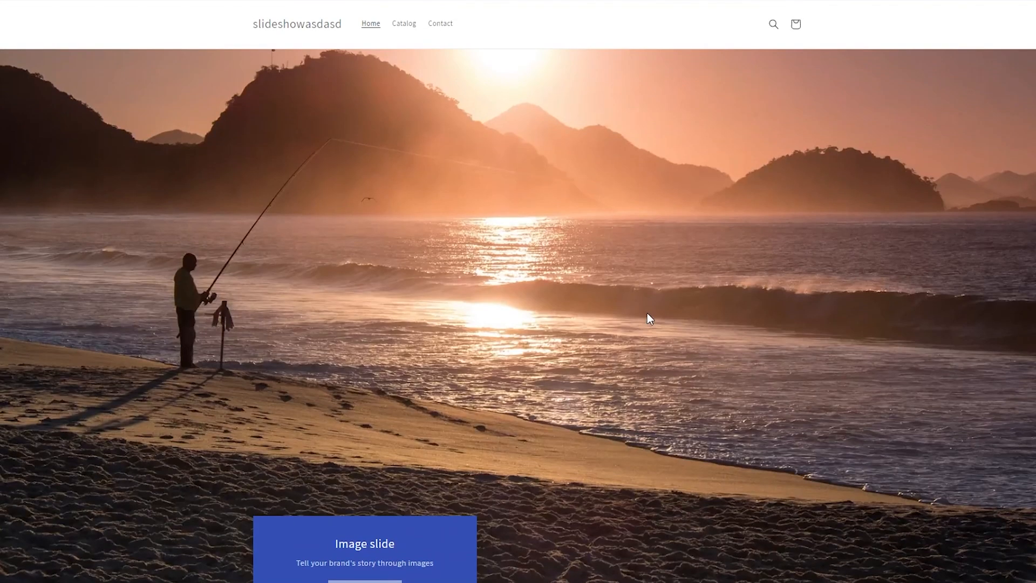
scroll(649, 318, "down", 1)
scroll(733, 302, "up", 5)
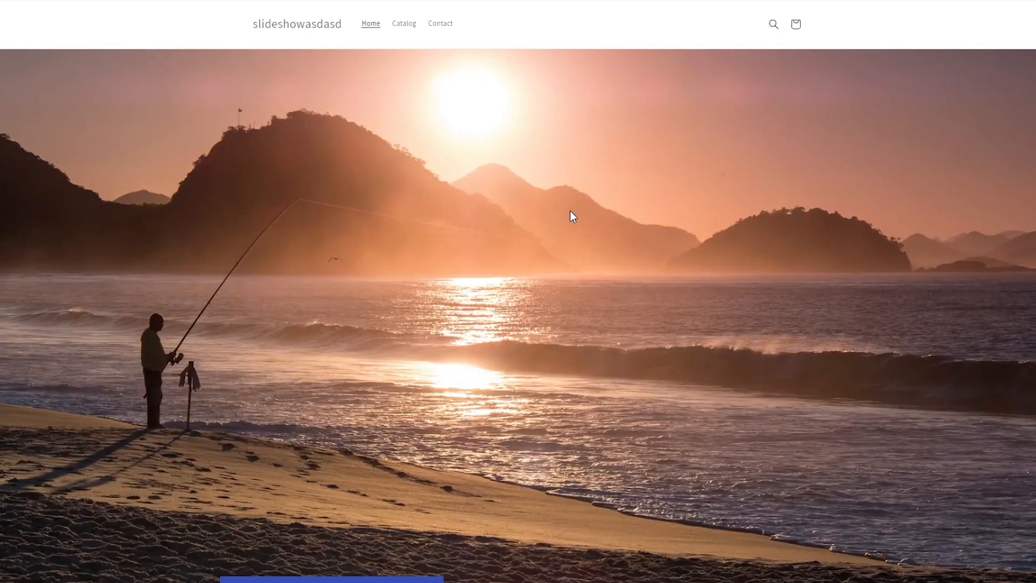
scroll(569, 211, "down", 3)
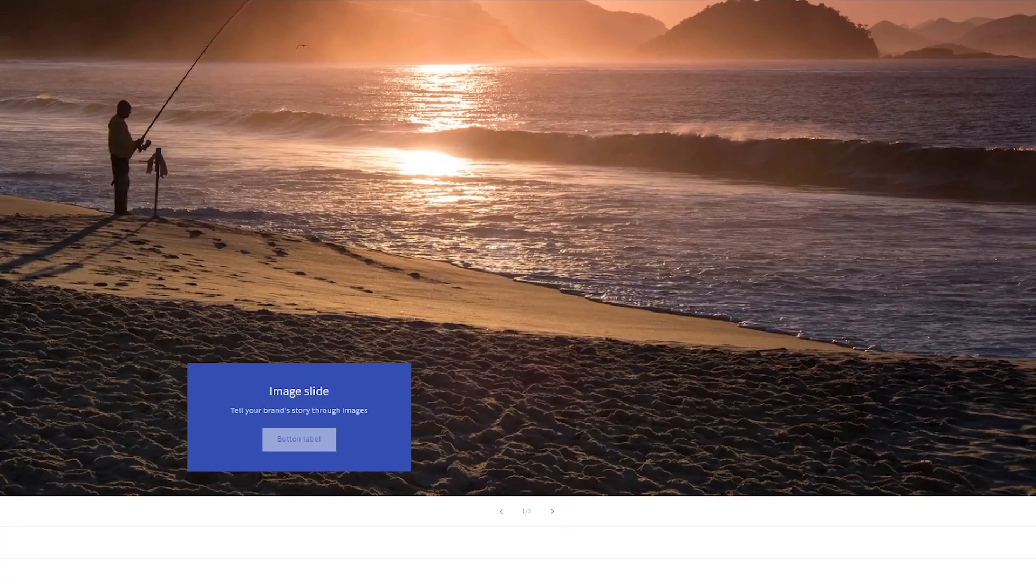
scroll(570, 211, "up", 1)
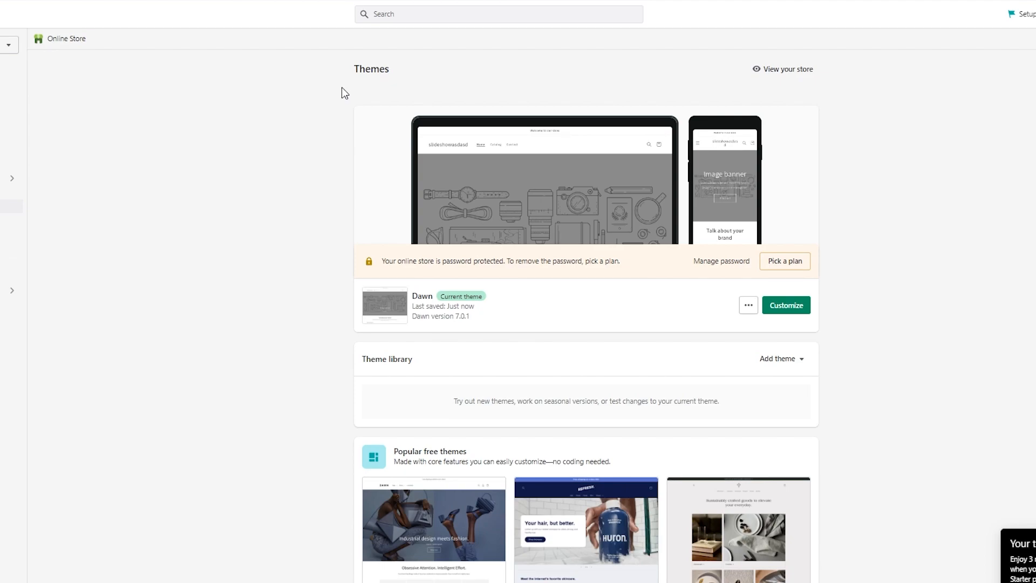
Open the code editor for the current Dawn theme
scroll(777, 413, "down", 4)
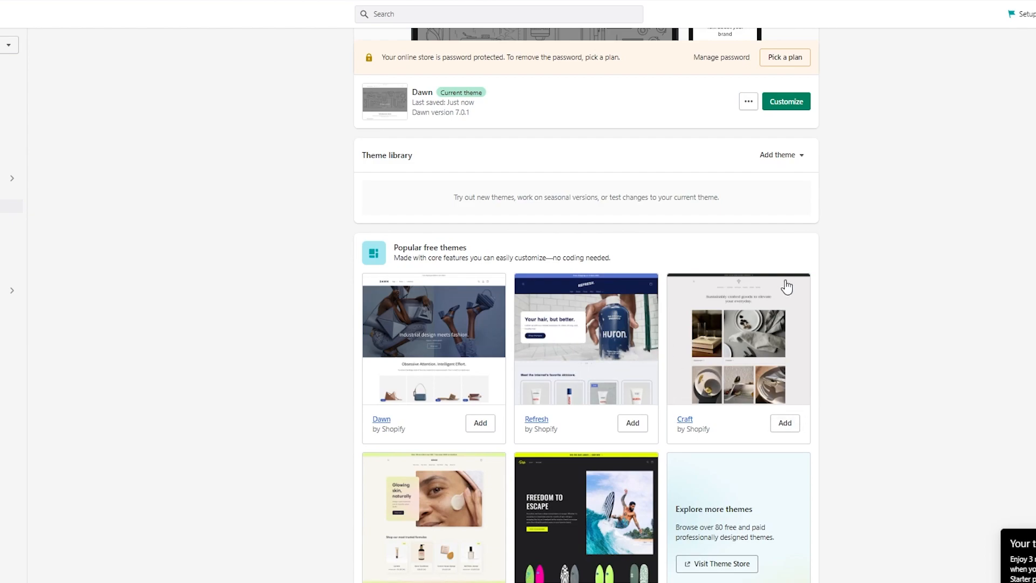
scroll(784, 287, "up", 2)
left_click(747, 194)
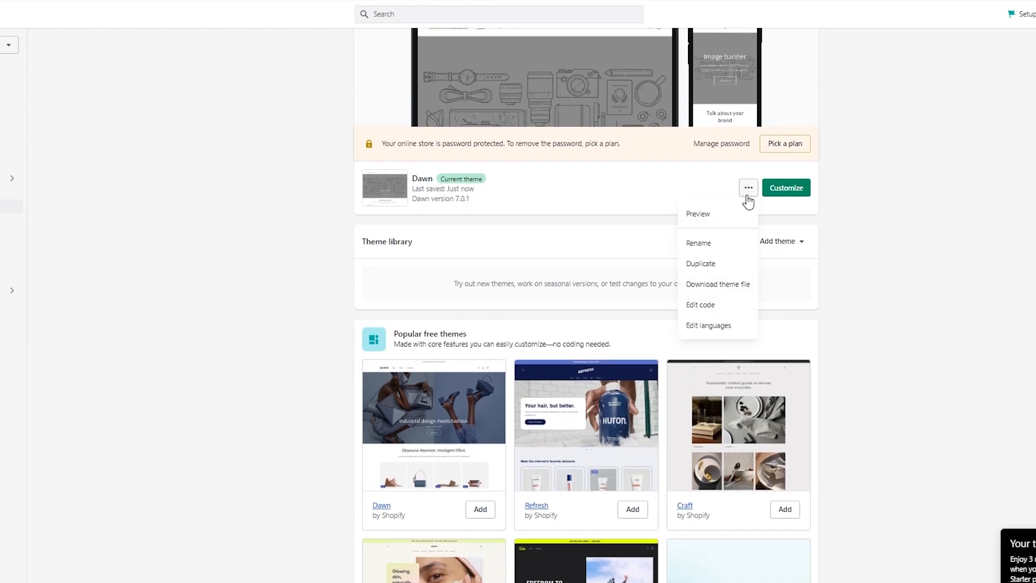
left_click(726, 307)
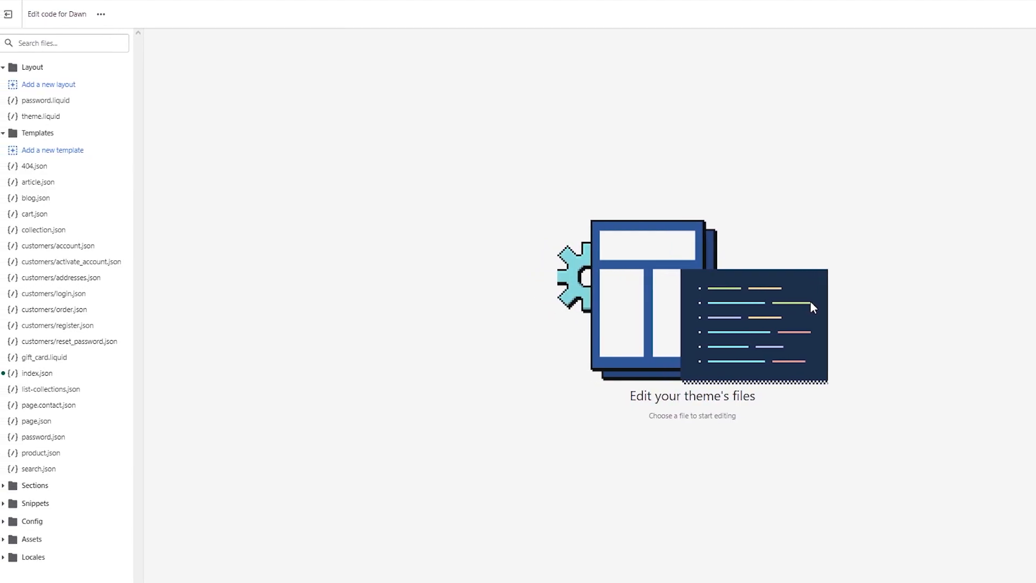
Add a new JSON article template with the file name ppo
left_click(63, 149)
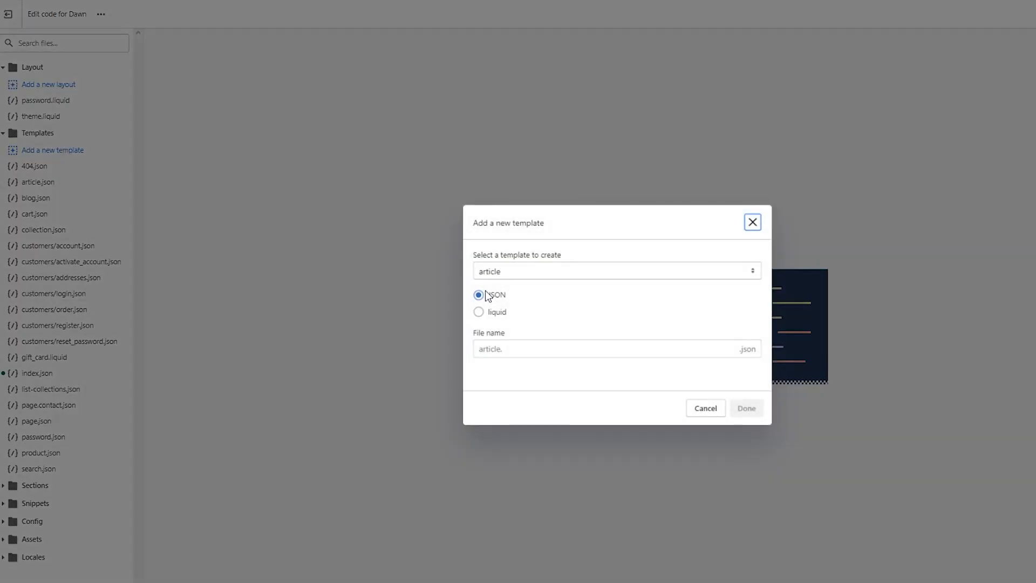
left_click(546, 270)
left_click(546, 270)
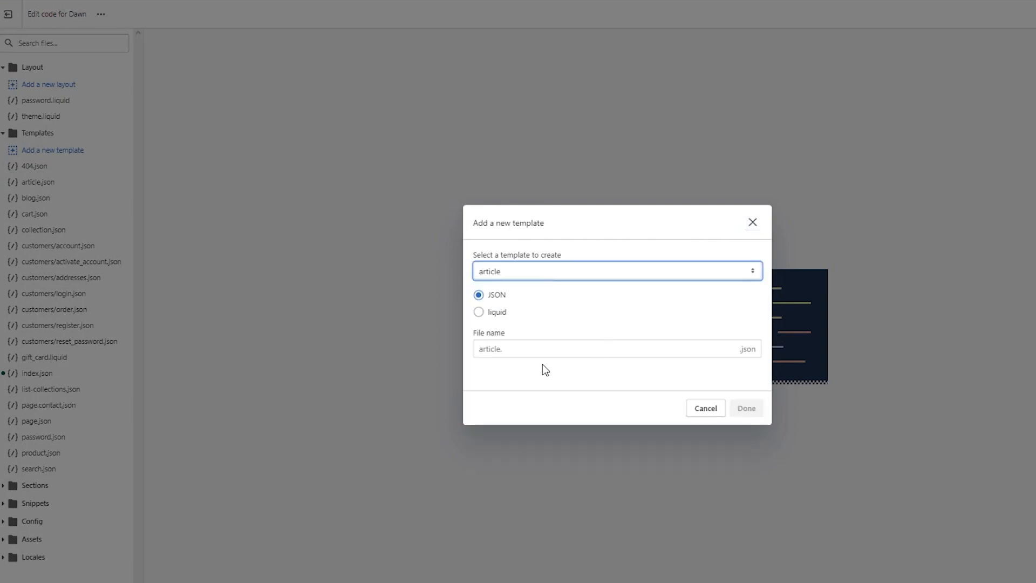
left_click(692, 346)
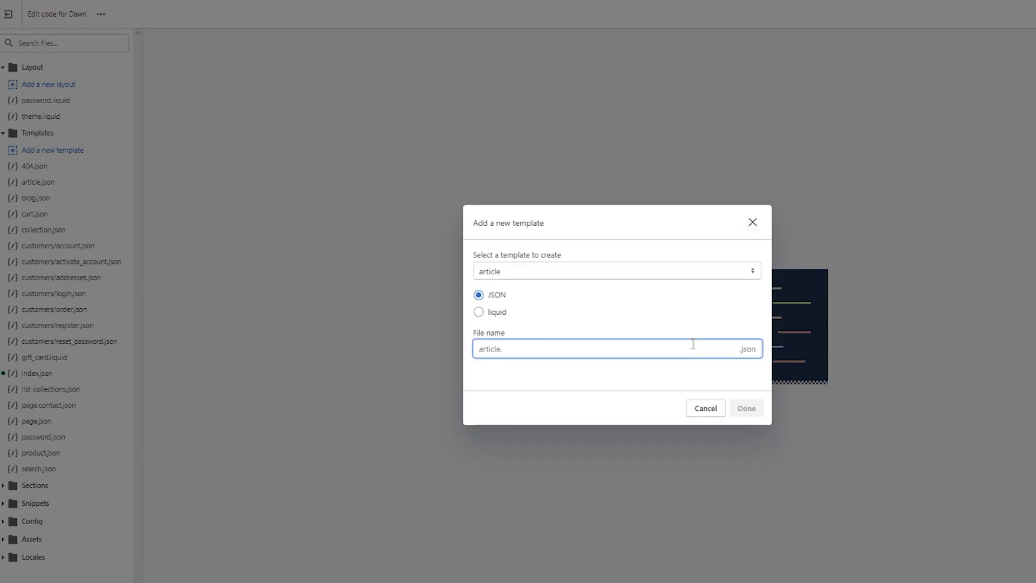
type("pp")
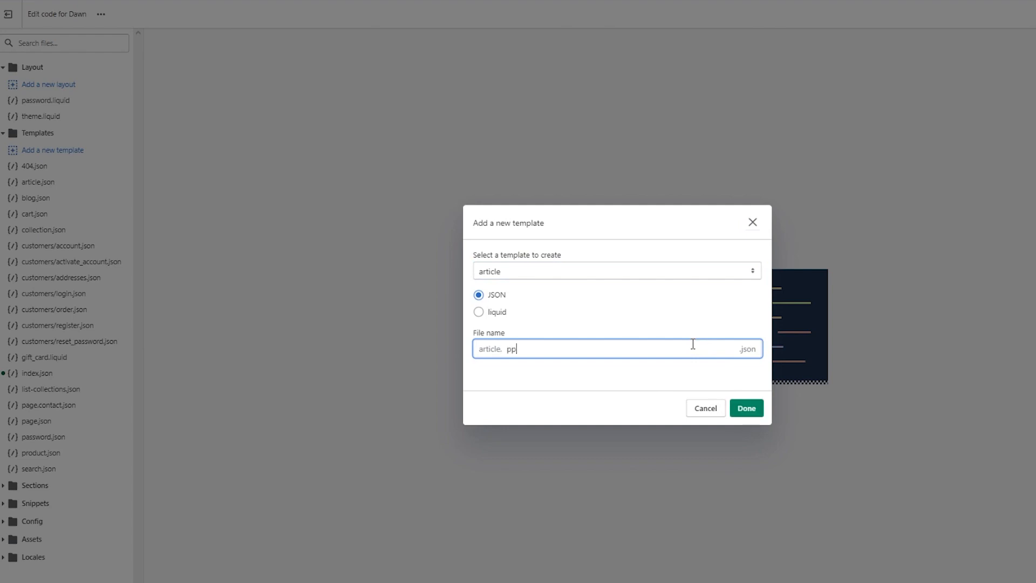
type("o")
left_click(747, 408)
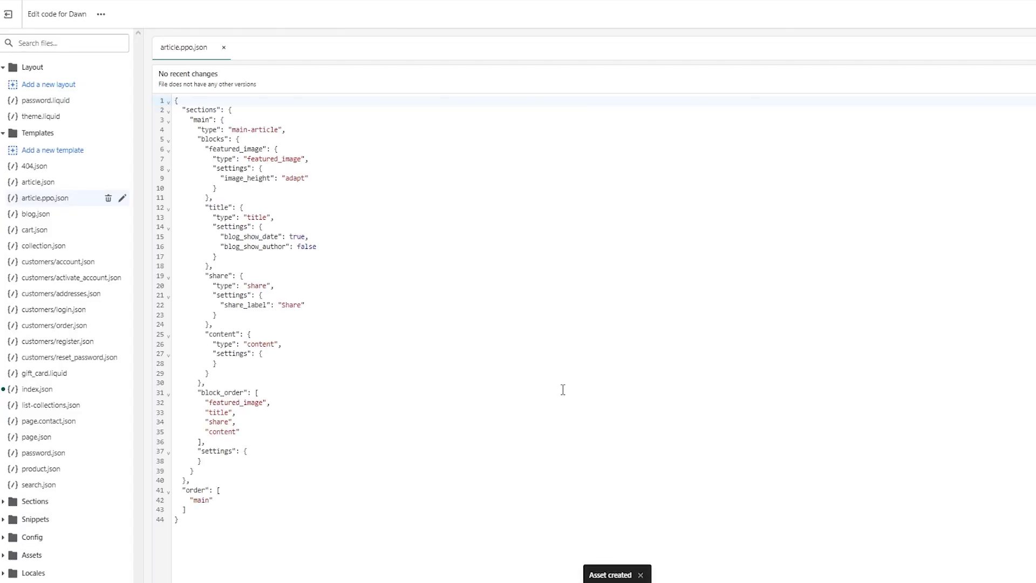
Replace the entire code of article.ppo.json with {% section 'slideshow' %}
left_click_drag(275, 534, 168, 68)
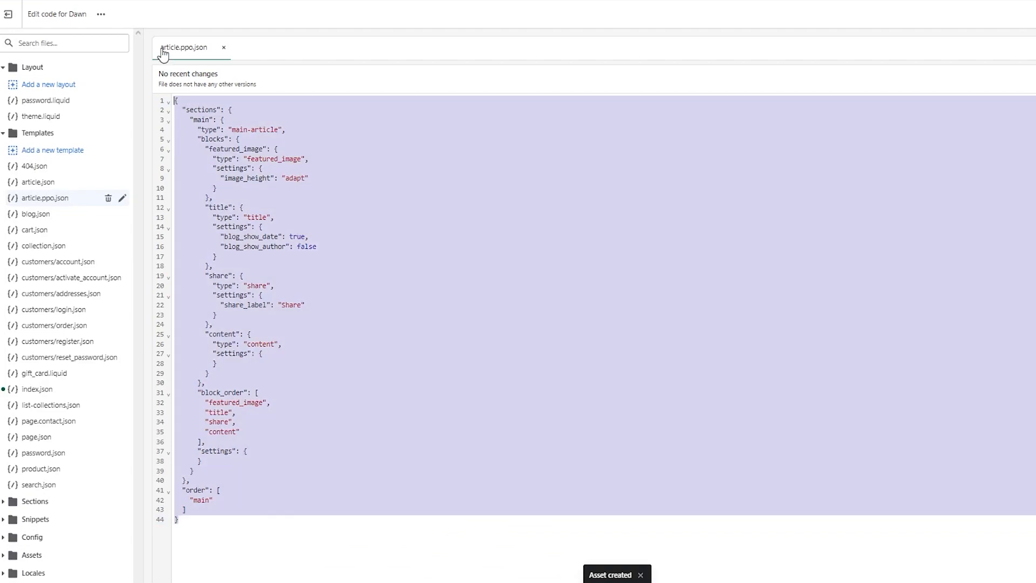
key("BackSpace")
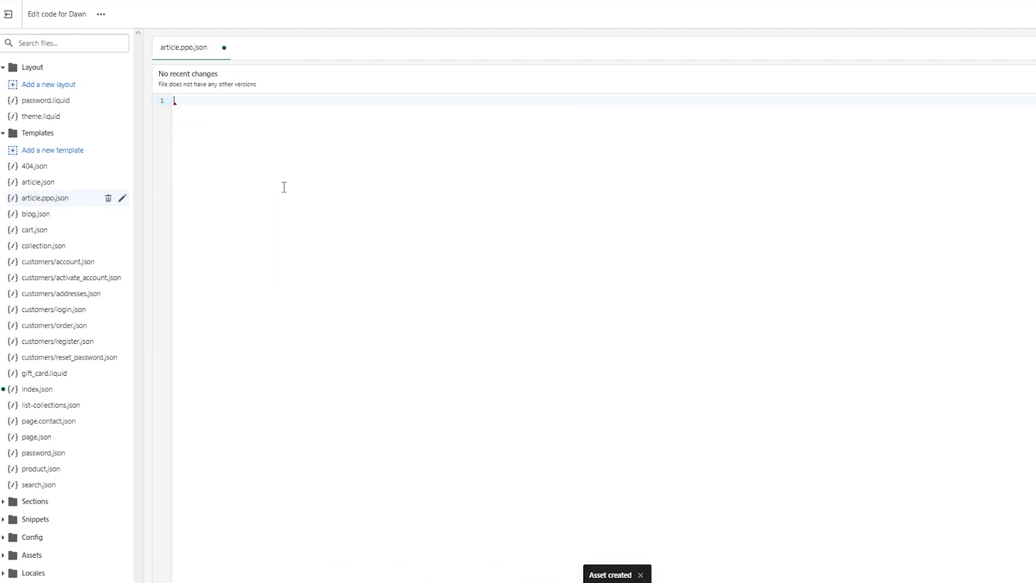
key("super+v")
left_click(268, 296)
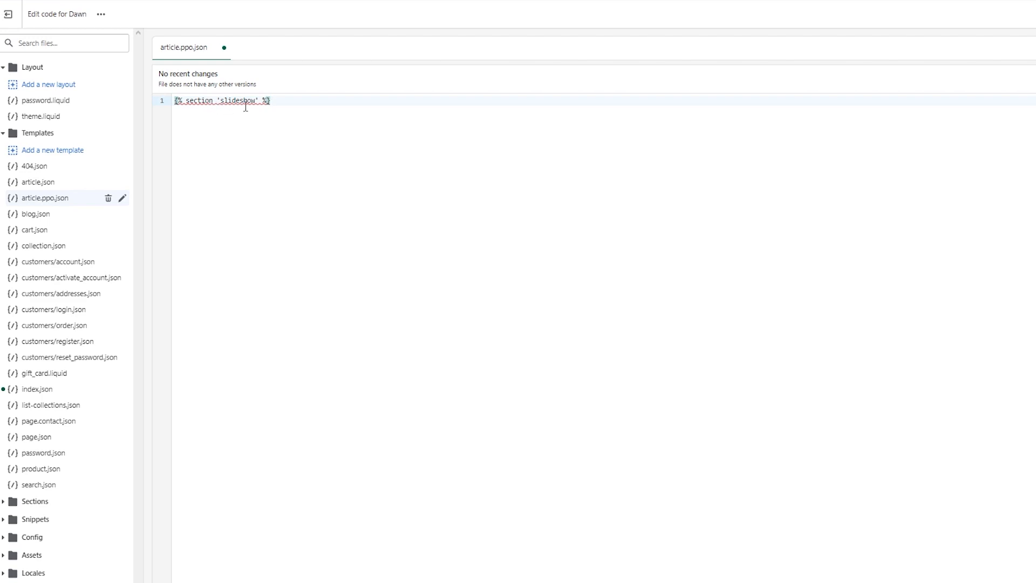
Put spaces between the braces and percent signs of the section tag, and leave the code editor without saving
key("Left")
key("Left")
key("Left")
key("Left")
key("Left")
key("Left")
key("Left")
key("Left")
key("Left")
key("Left")
key("Left")
key("Left")
key("Left")
key("Left")
key("Left")
key("Left")
key("Left")
key("Left")
key("Left")
key("Left")
key("Right")
key("Right")
key("Right")
key("Right")
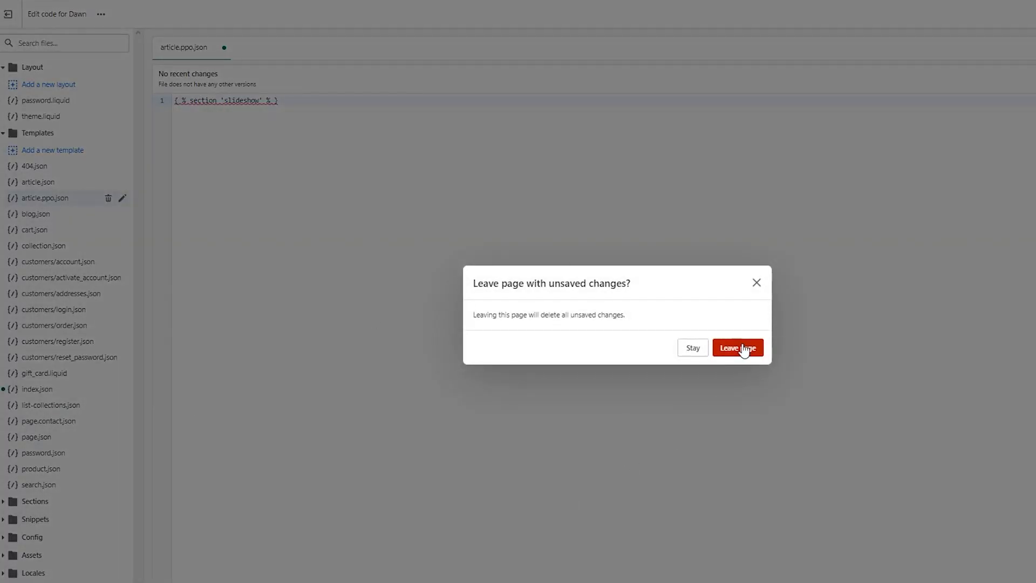
left_click(741, 350)
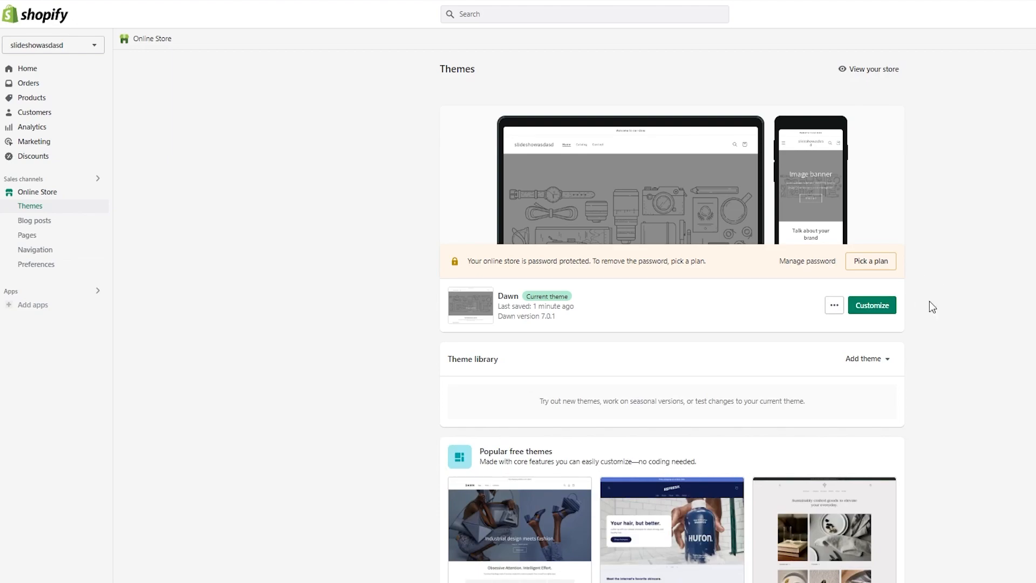
Open the Dawn theme for customizing and give the third slide the free Fall image autumn-walk-hand-in-hand
left_click(870, 313)
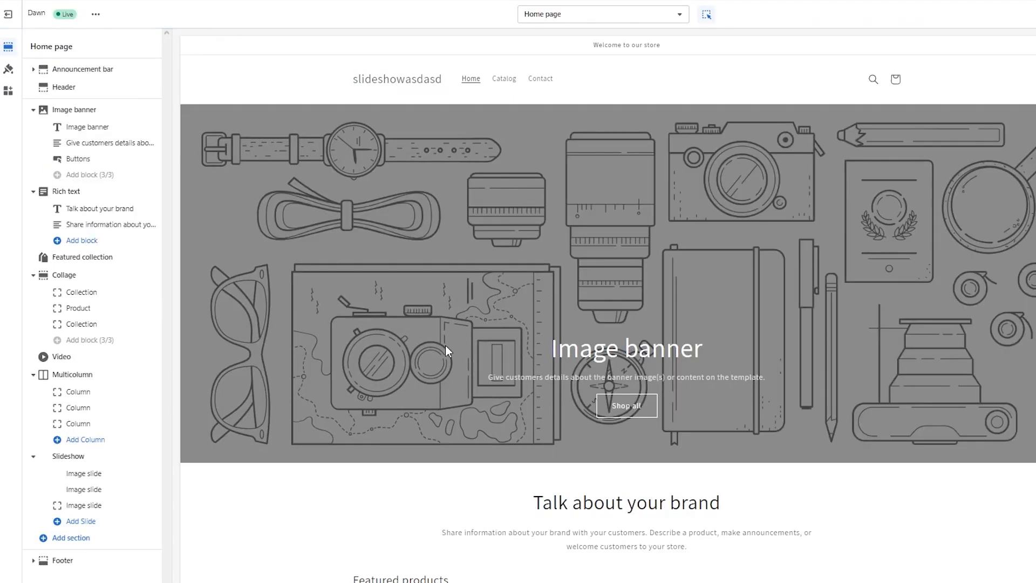
left_click(80, 506)
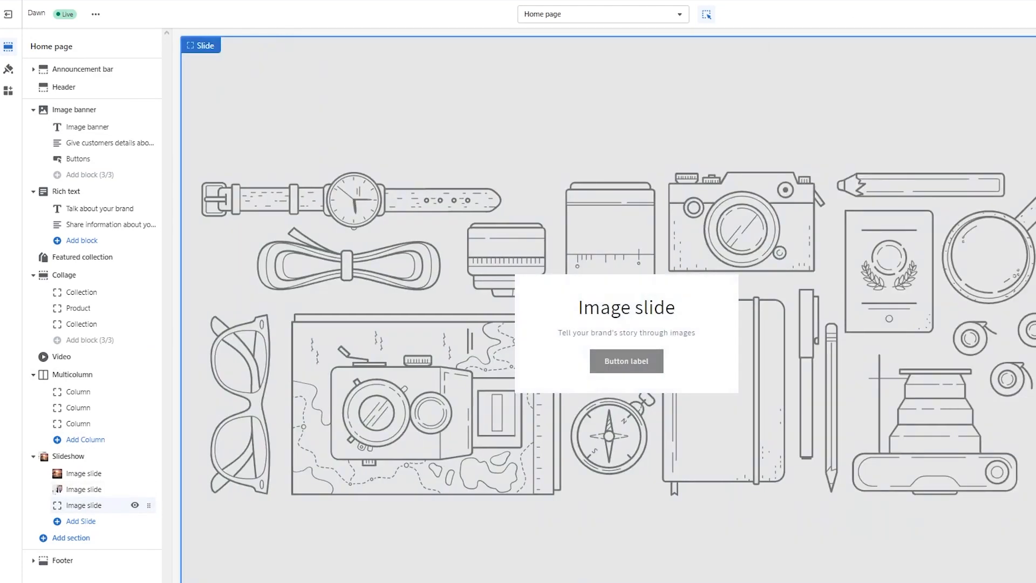
left_click(1030, 72)
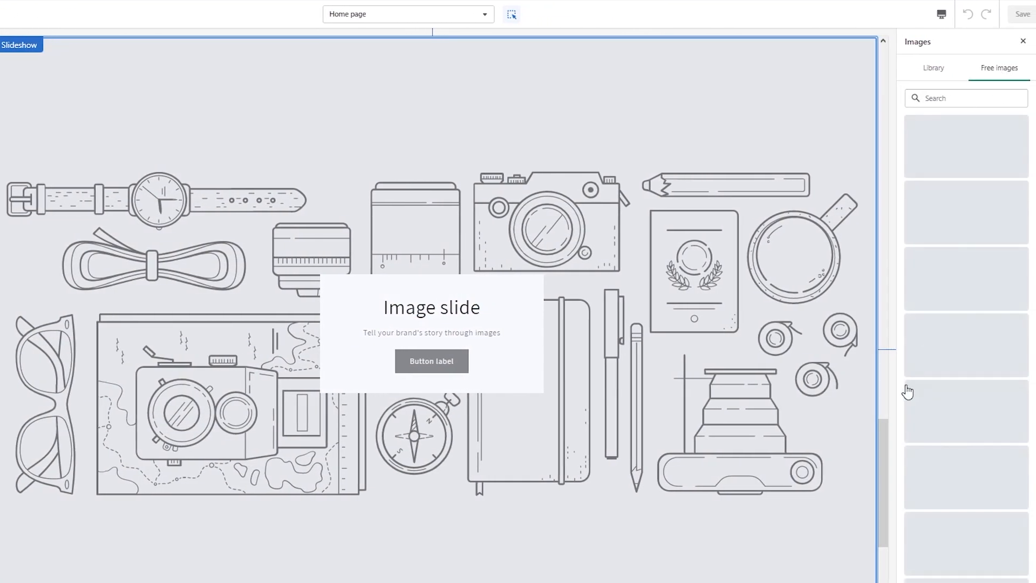
left_click(971, 328)
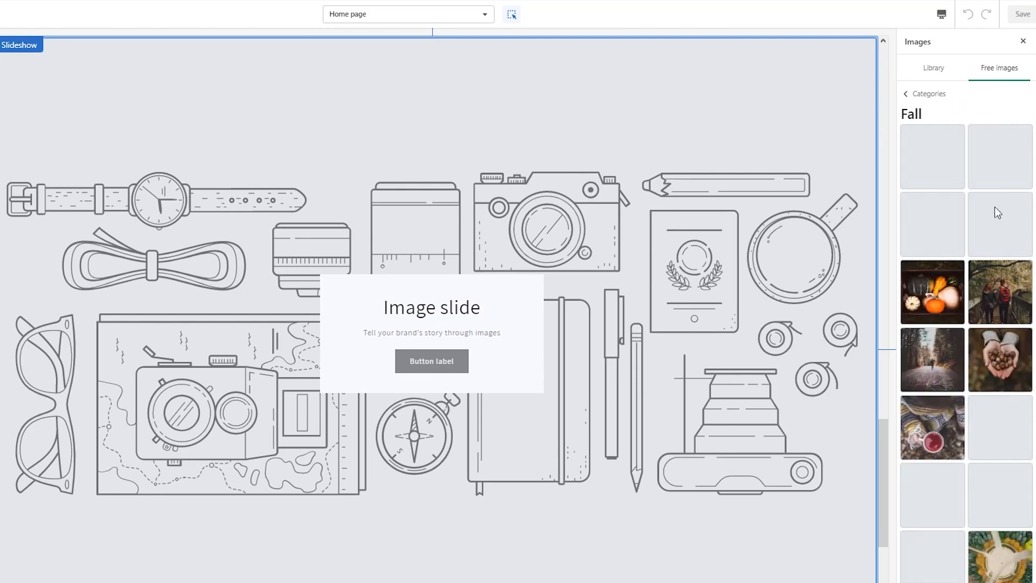
left_click(1018, 296)
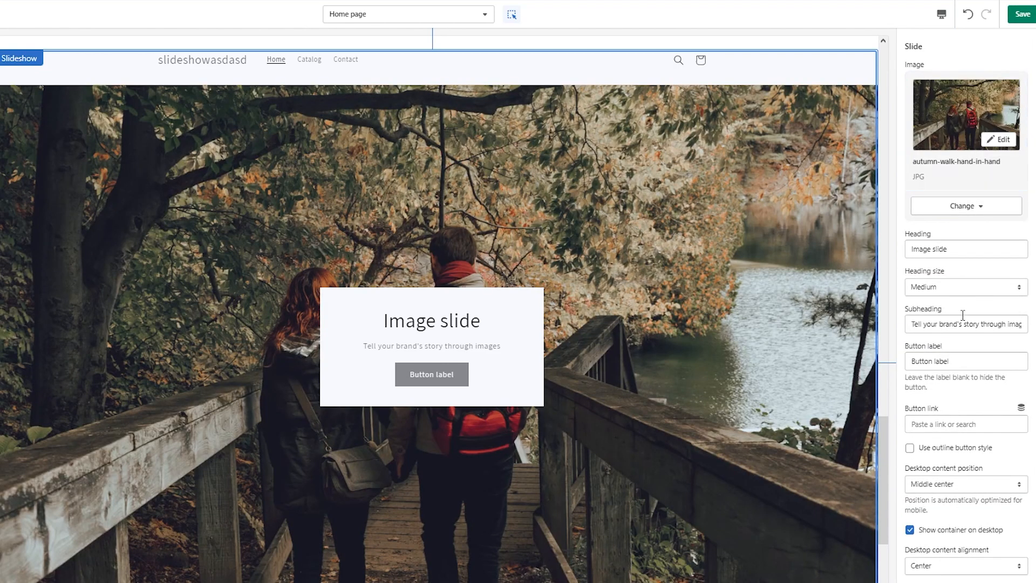
Try Bottom left for the autumn slide's desktop content position, choose Bottom center, and save the theme
scroll(963, 315, "down", 3)
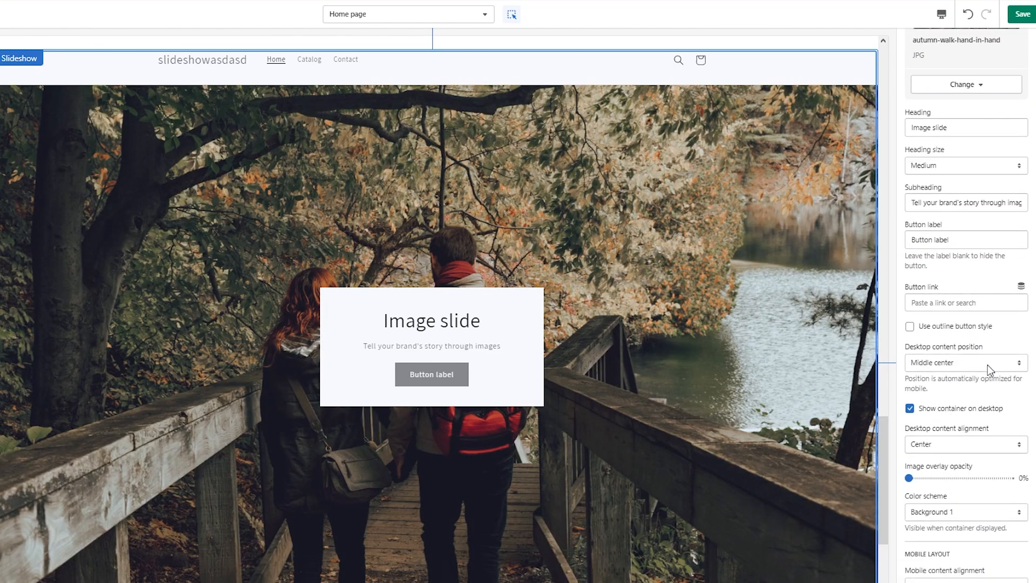
left_click(986, 363)
left_click(959, 435)
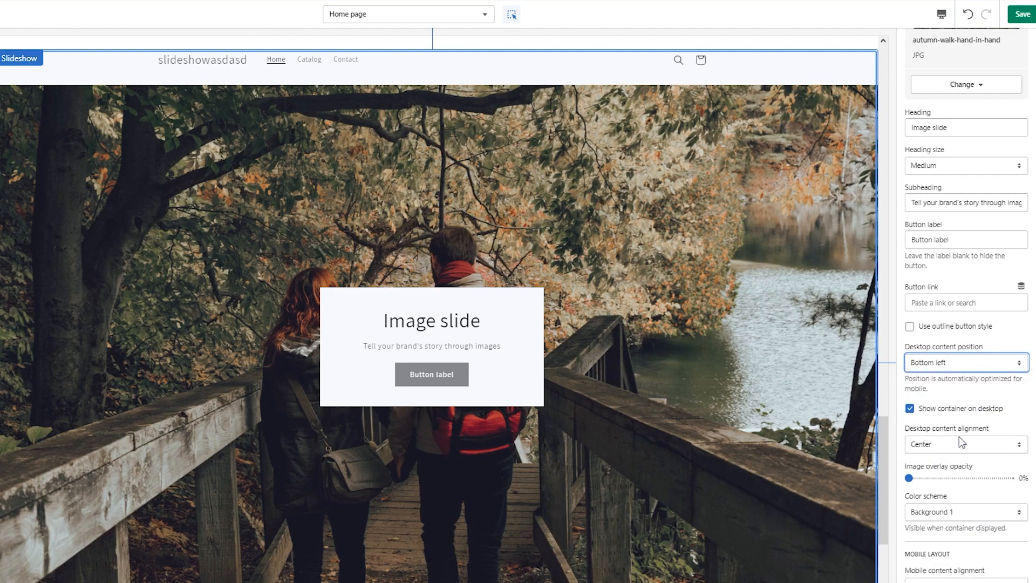
left_click(989, 364)
left_click(942, 443)
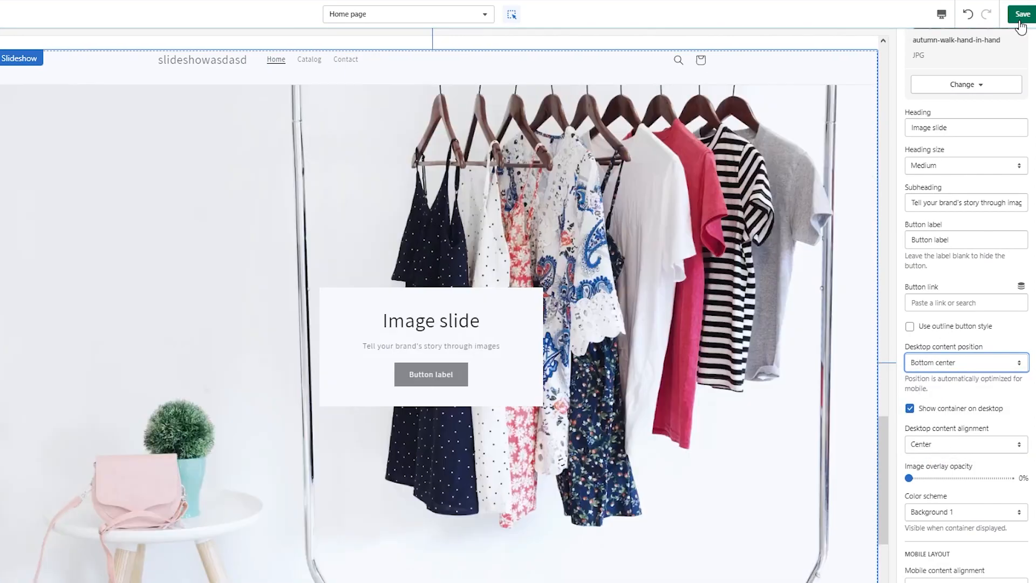
left_click(1020, 20)
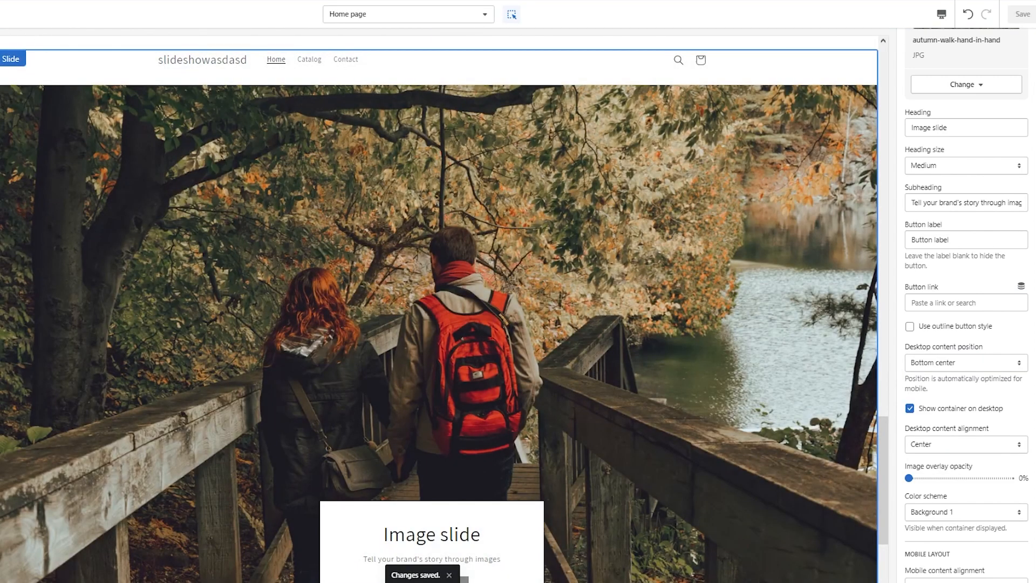
Leave the theme editor and review the saved slideshow on the online store's home page
left_click(1, 14)
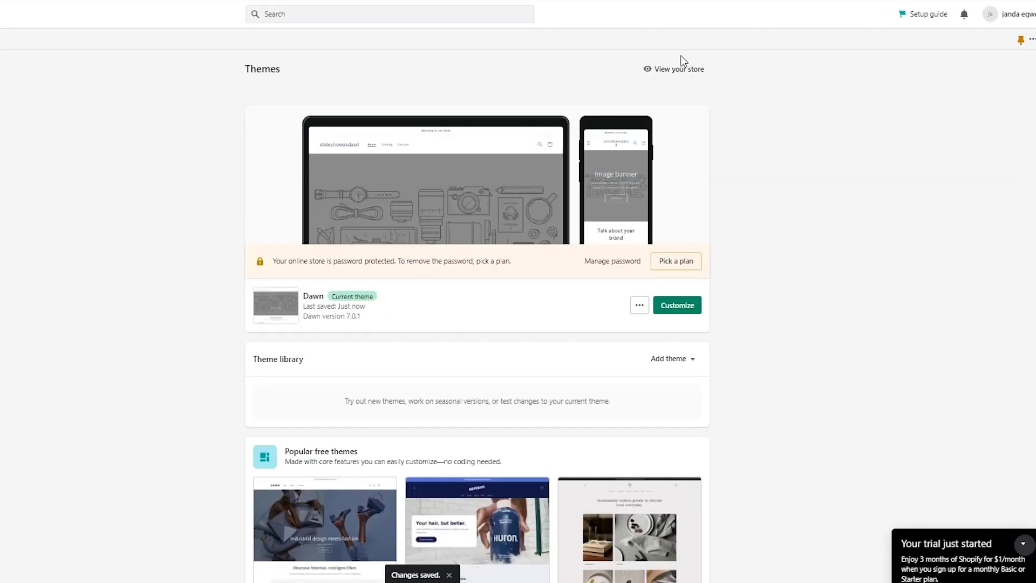
left_click(683, 70)
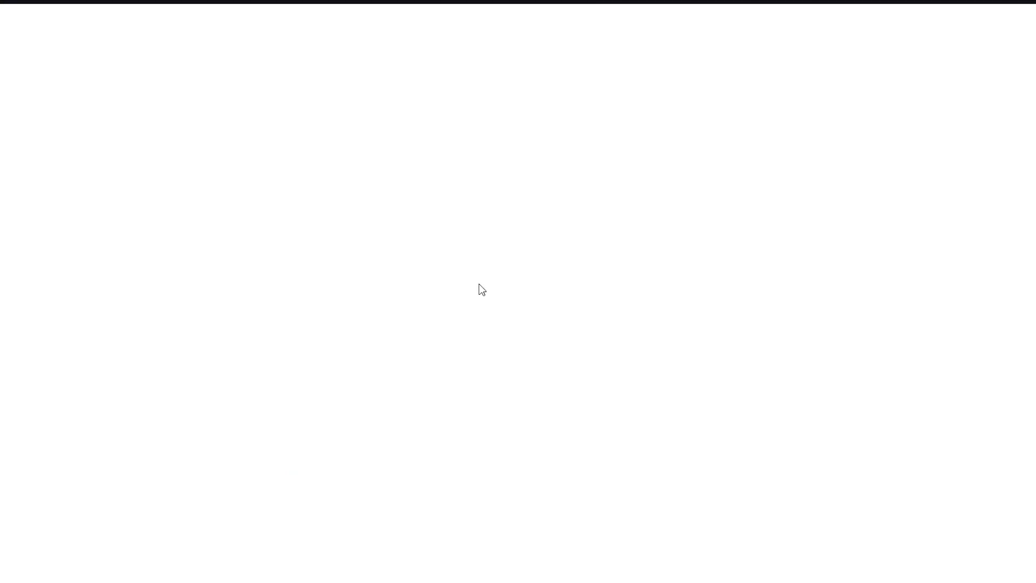
scroll(527, 289, "down", 20)
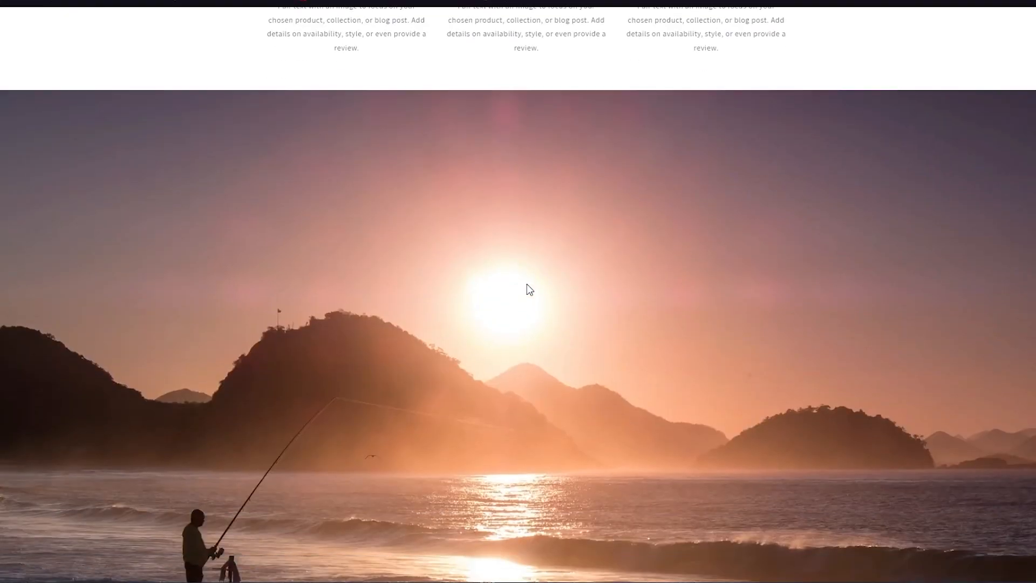
scroll(528, 290, "down", 5)
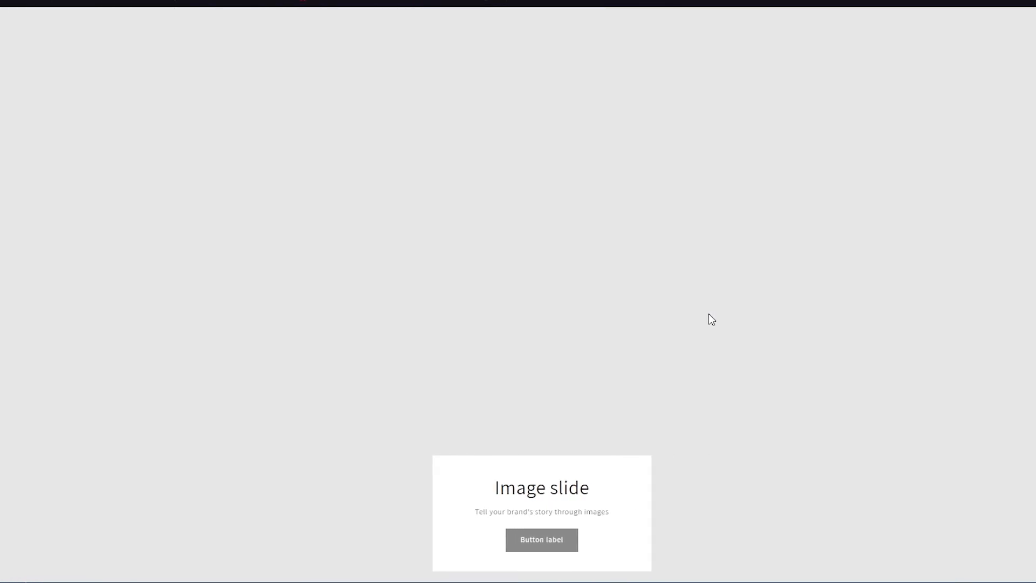
scroll(654, 322, "down", 2)
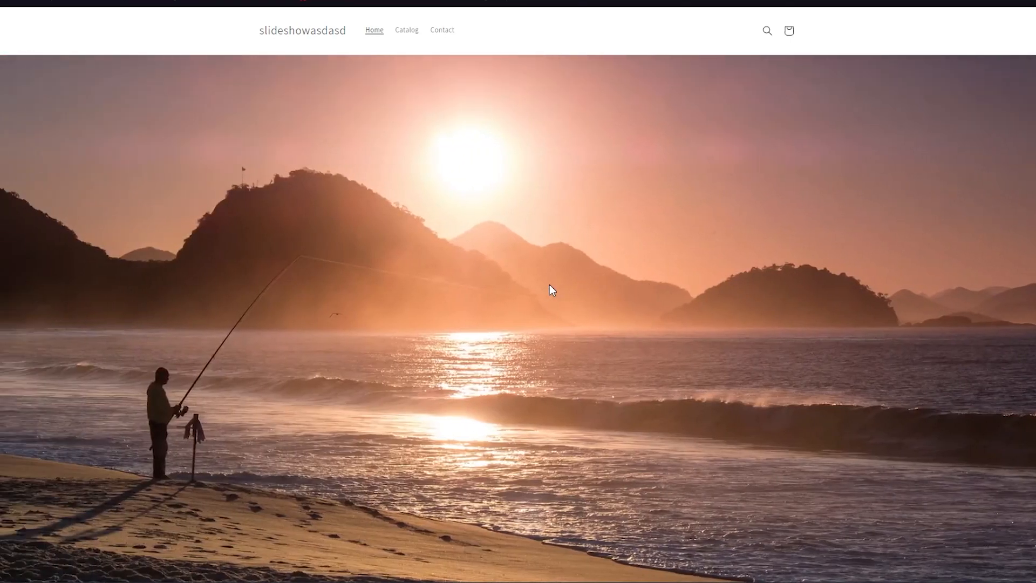
scroll(549, 285, "down", 3)
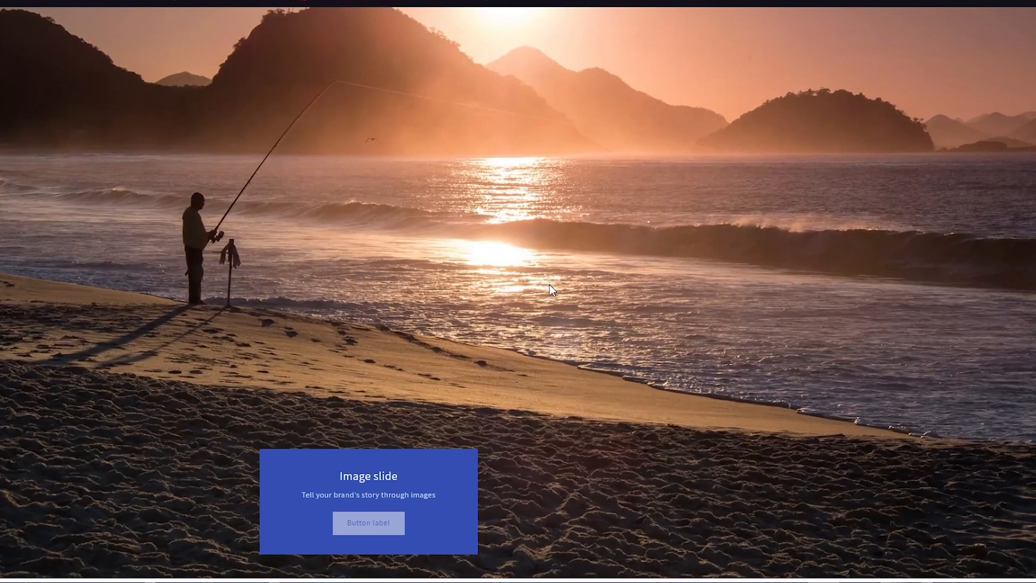